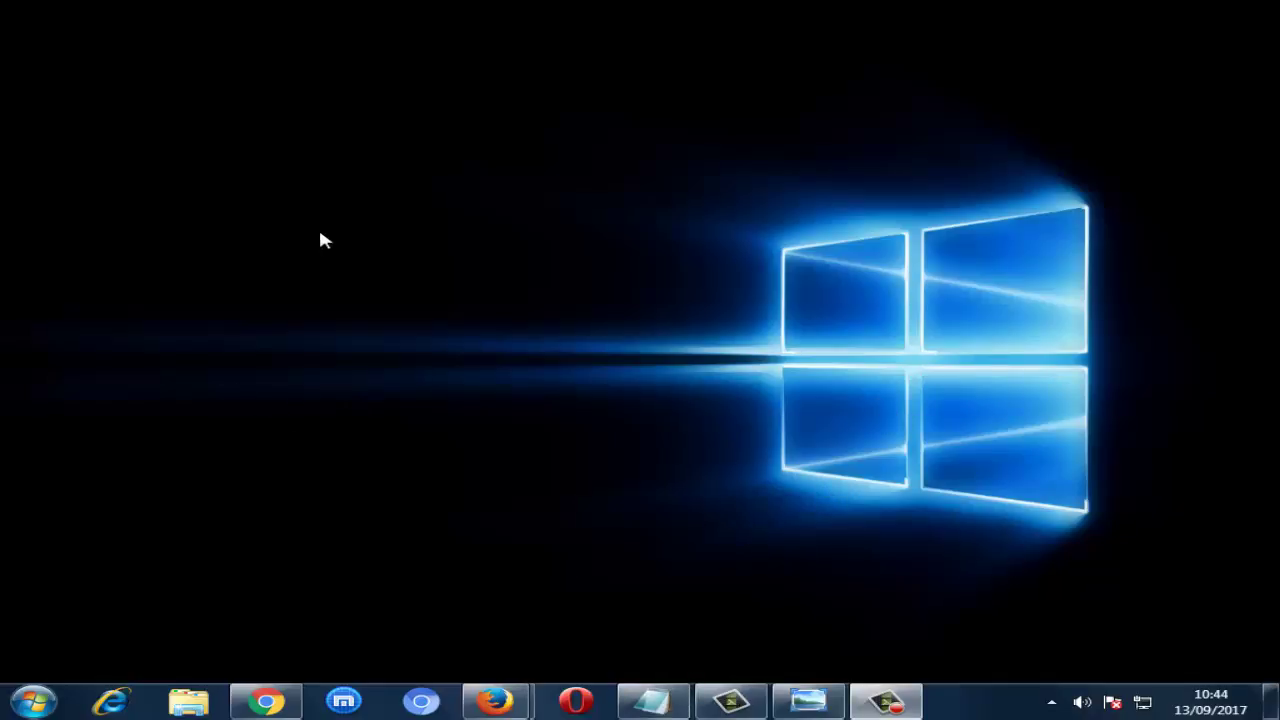
Open the Run dialog, clear its command field and move the dialog nearer the middle of the desktop.
right_click(257, 250)
left_click(330, 303)
key("super+r")
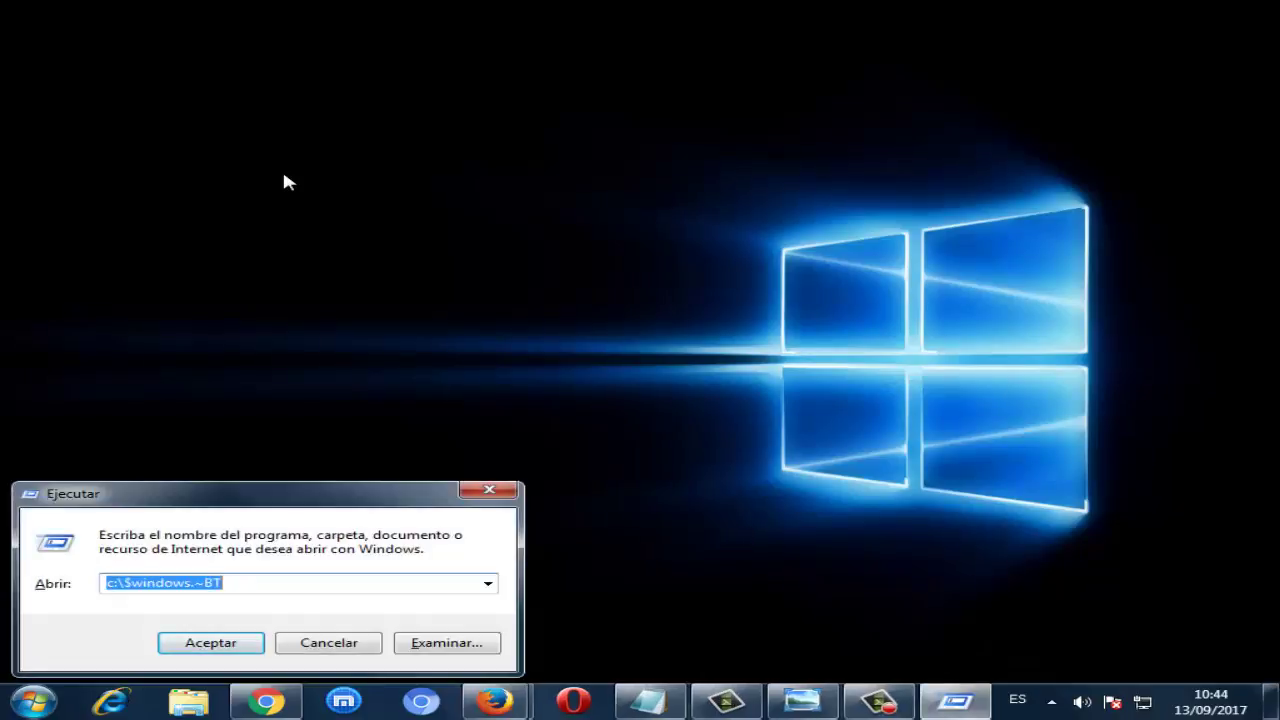
key("BackSpace")
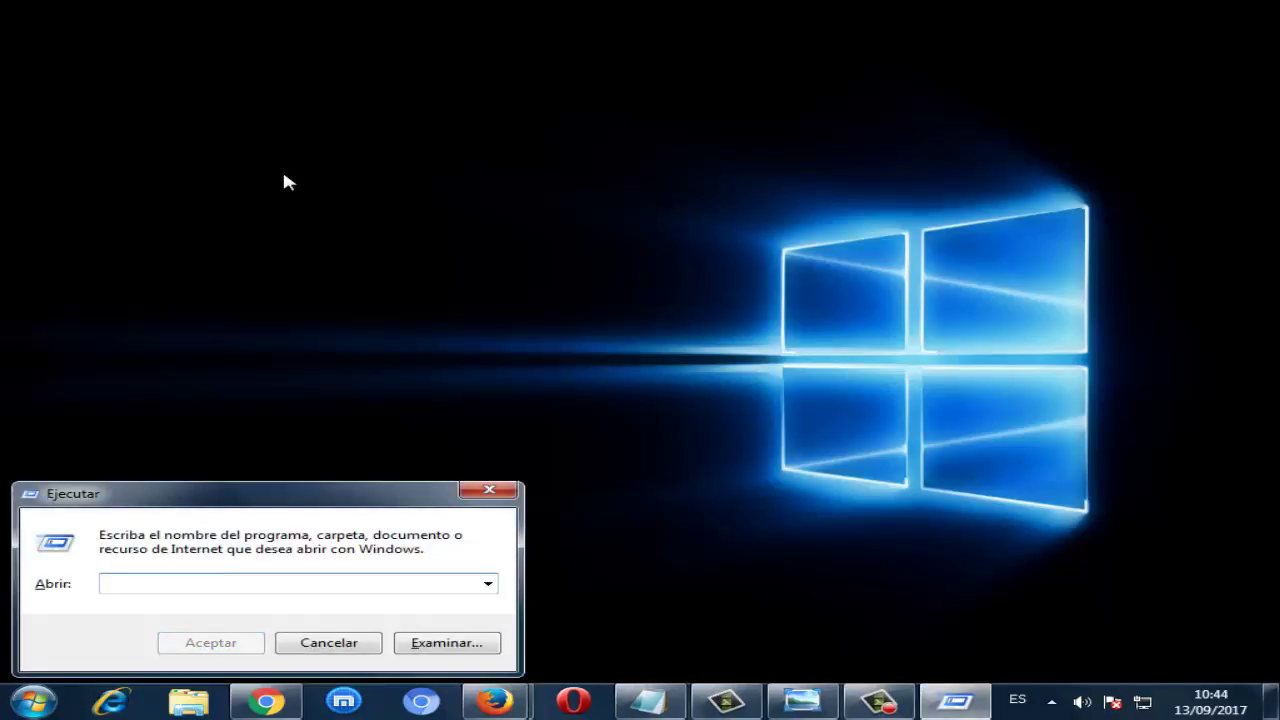
left_click_drag(189, 500, 430, 407)
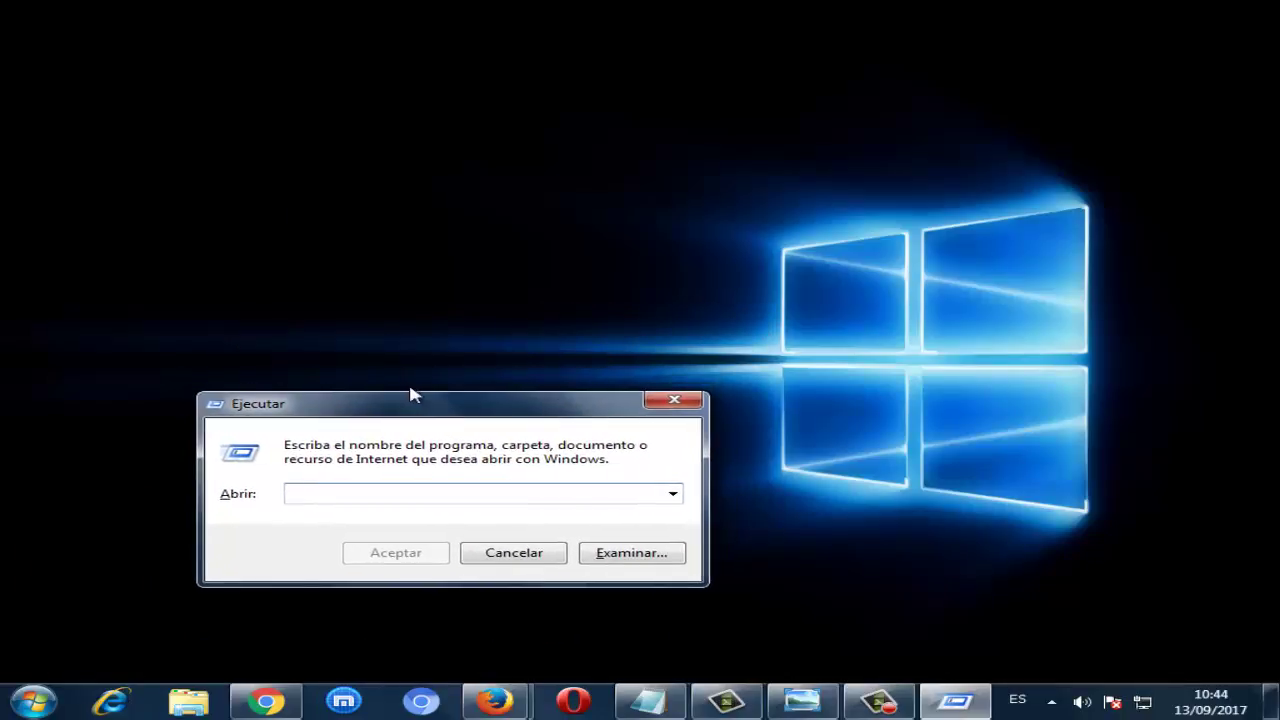
Switch to Notepad and copy the path %systemroot%\SoftwareDistribution\Download from the first line.
left_click(630, 700)
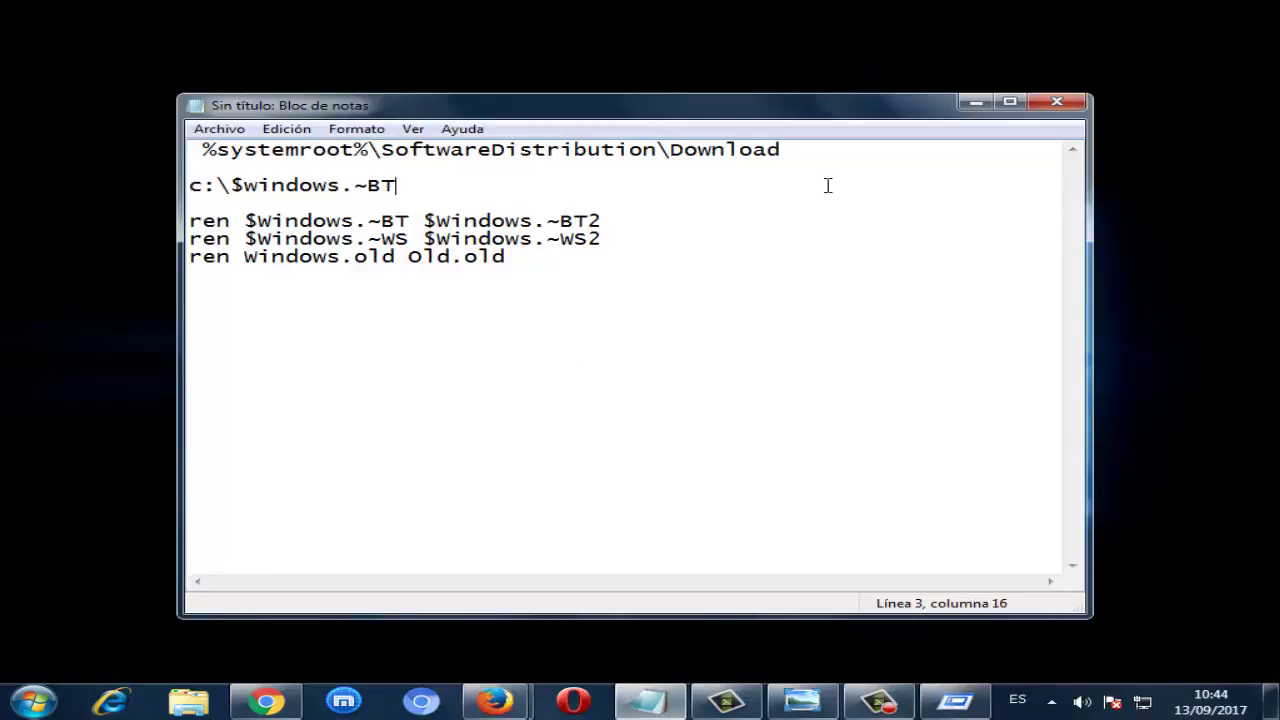
left_click_drag(798, 156, 886, 151)
right_click(250, 155)
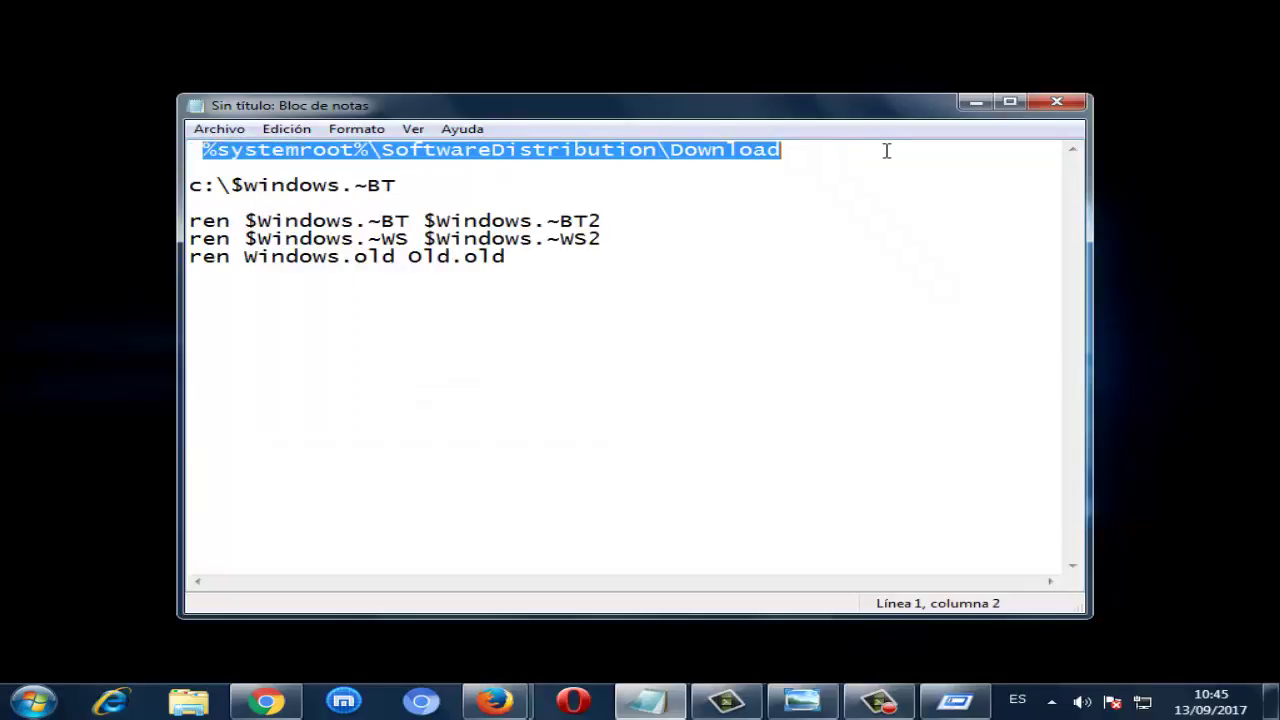
right_click(757, 150)
left_click(815, 213)
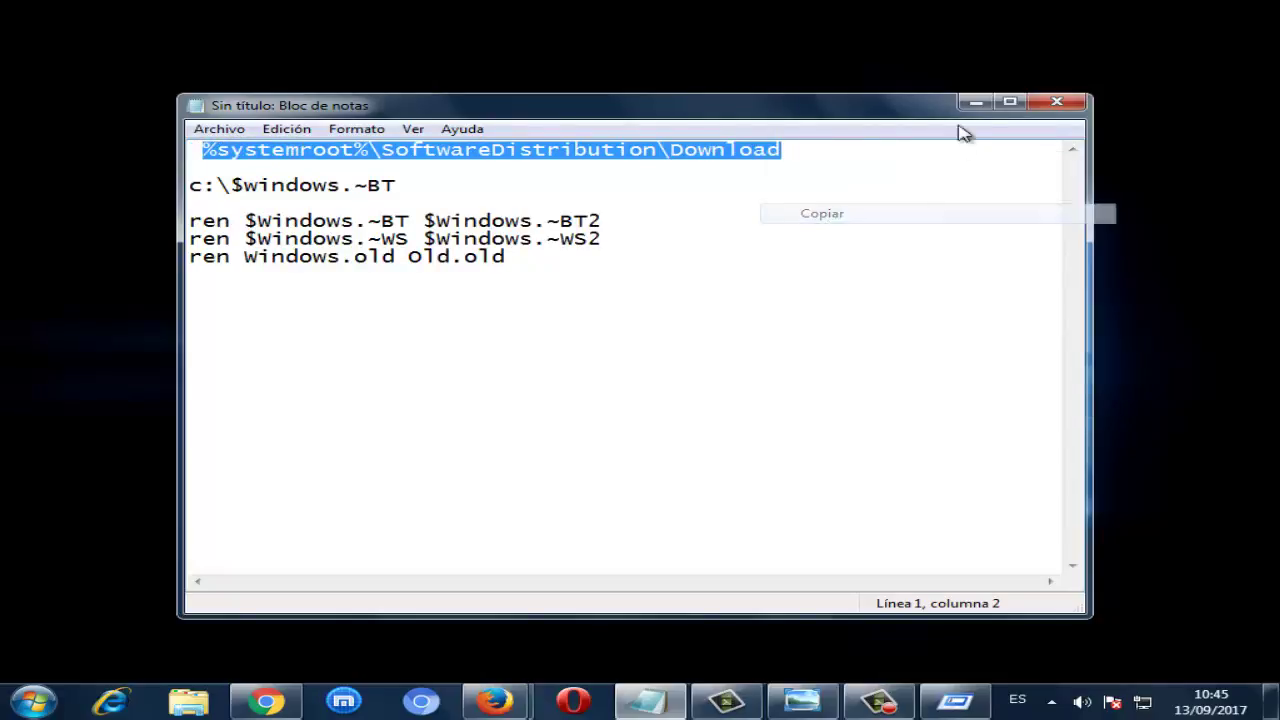
Open the folder %systemroot%\SoftwareDistribution\Download through the Run dialog.
key("super+d")
key("super+r")
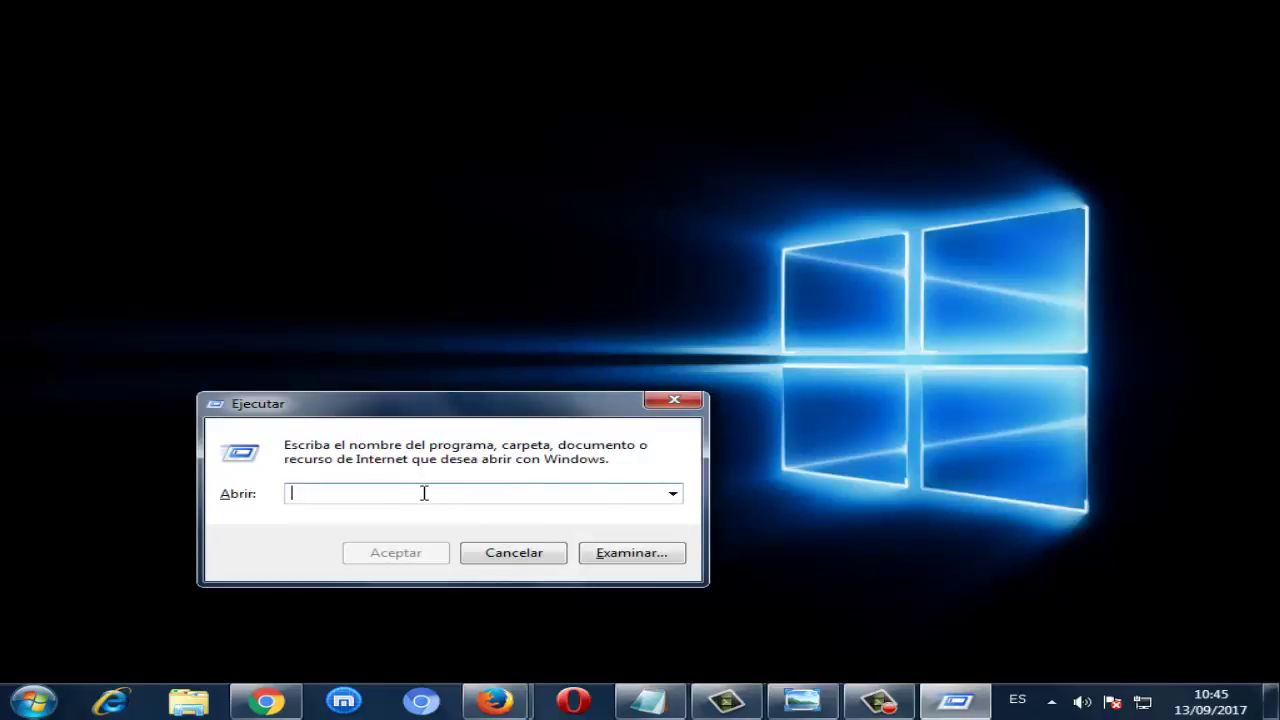
type("%systemroot%\\SoftwareDistribution\\Download")
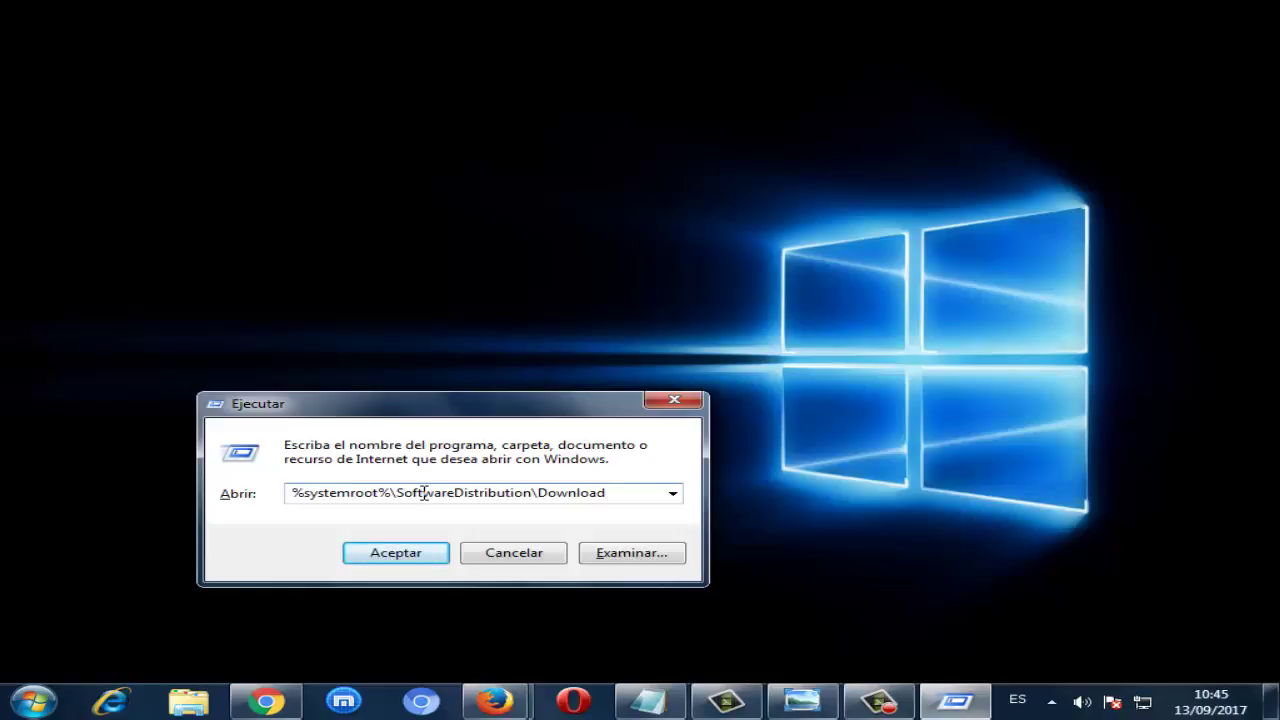
key("Return")
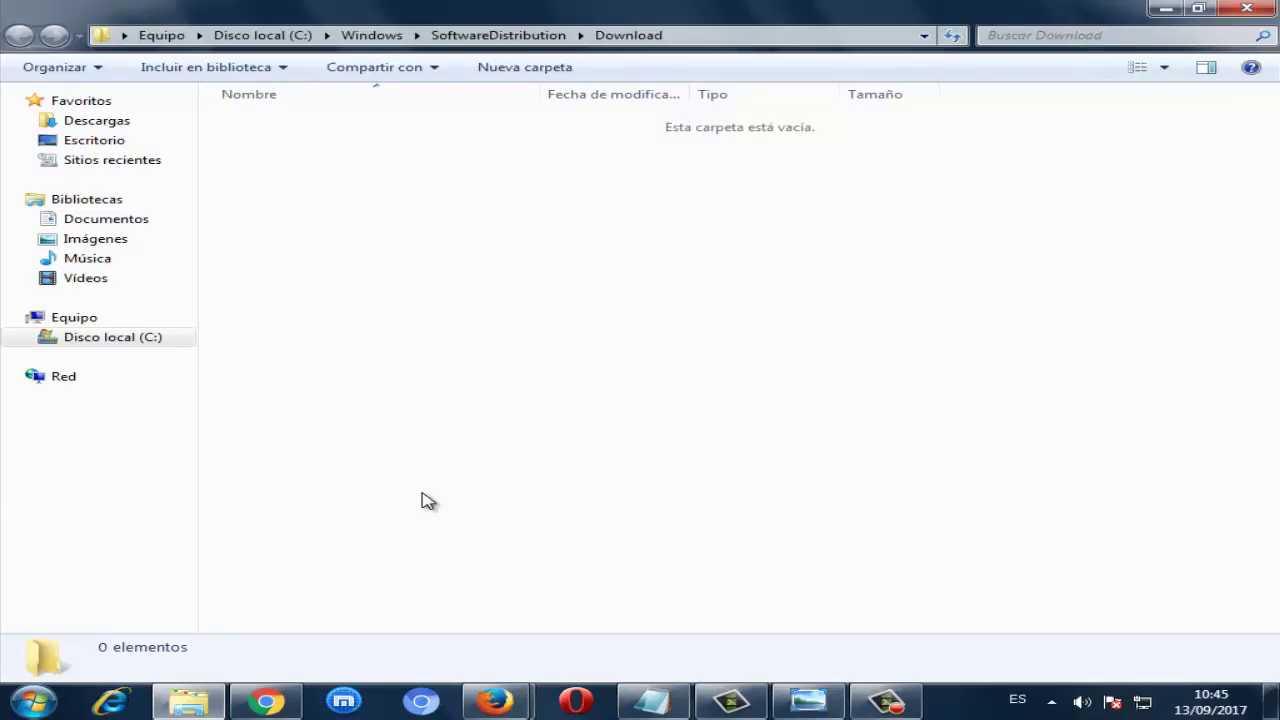
Sweep a selection over the Download folder's file area and close the folder window.
left_click_drag(406, 429, 272, 132)
left_click_drag(408, 408, 286, 220)
left_click(1246, 8)
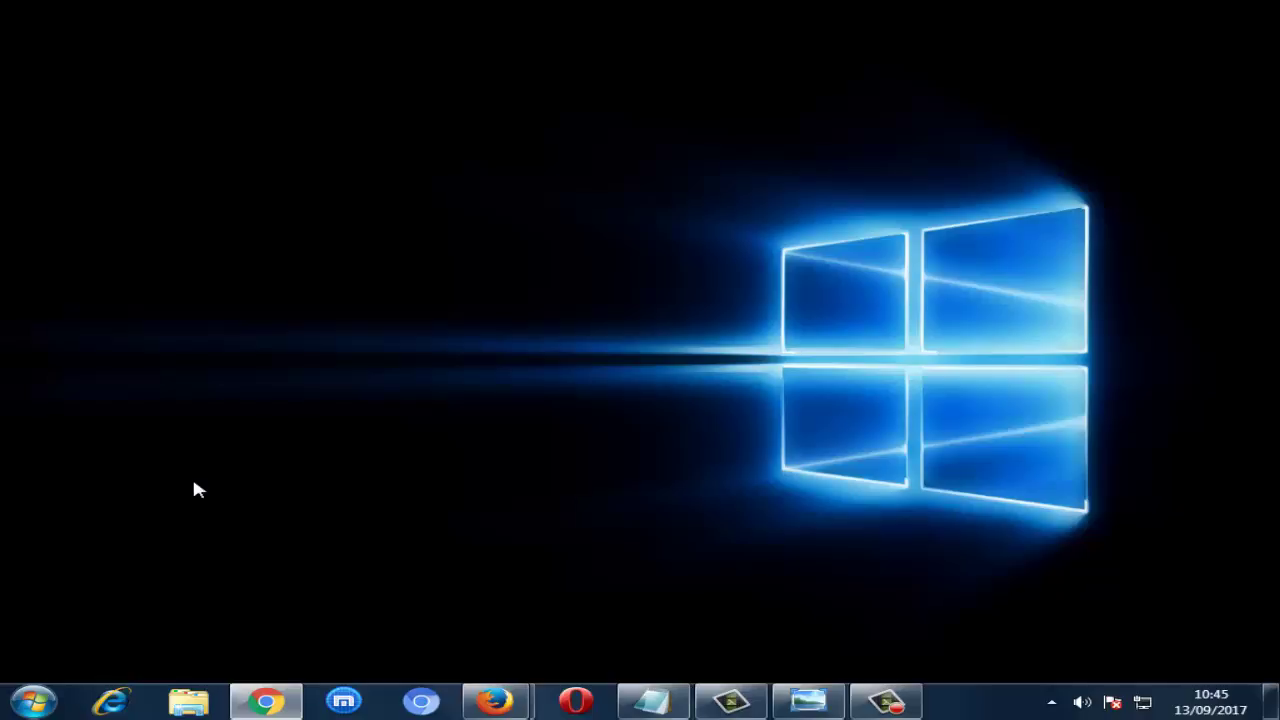
Reopen the Run dialog with an empty command field and copy the path c:\$windows.~BT from Notepad.
key("super+r")
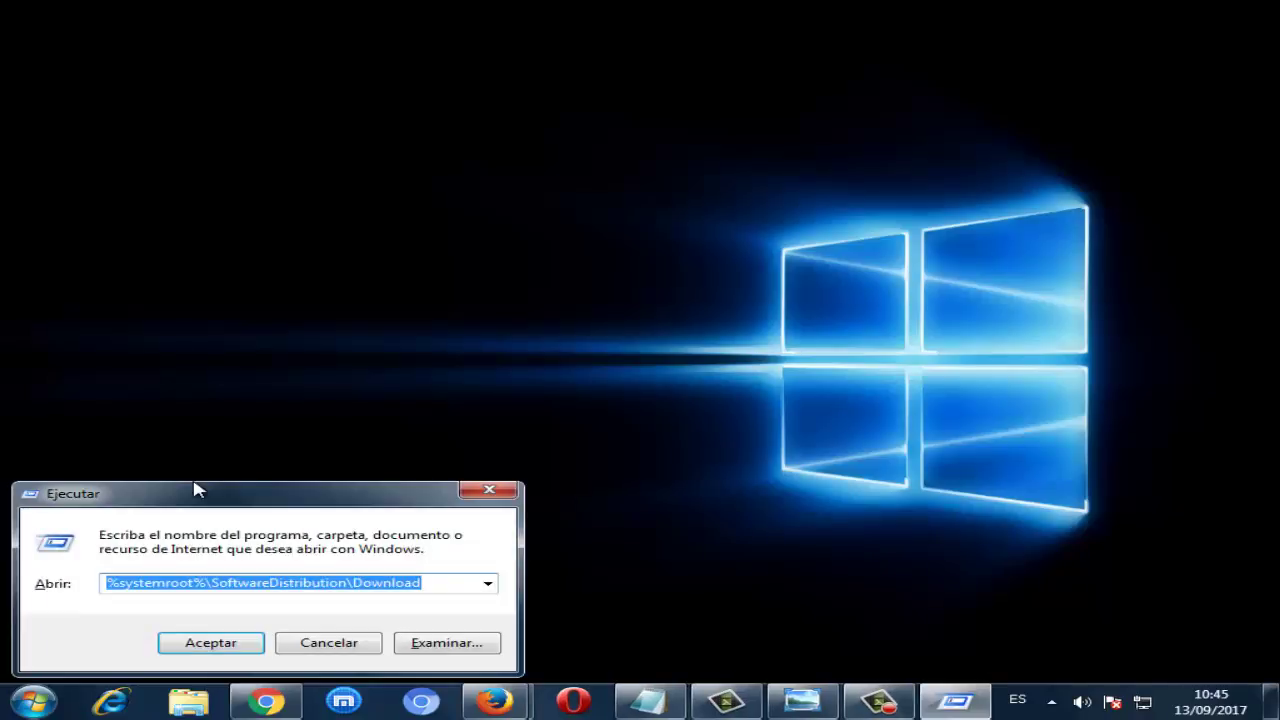
key("BackSpace")
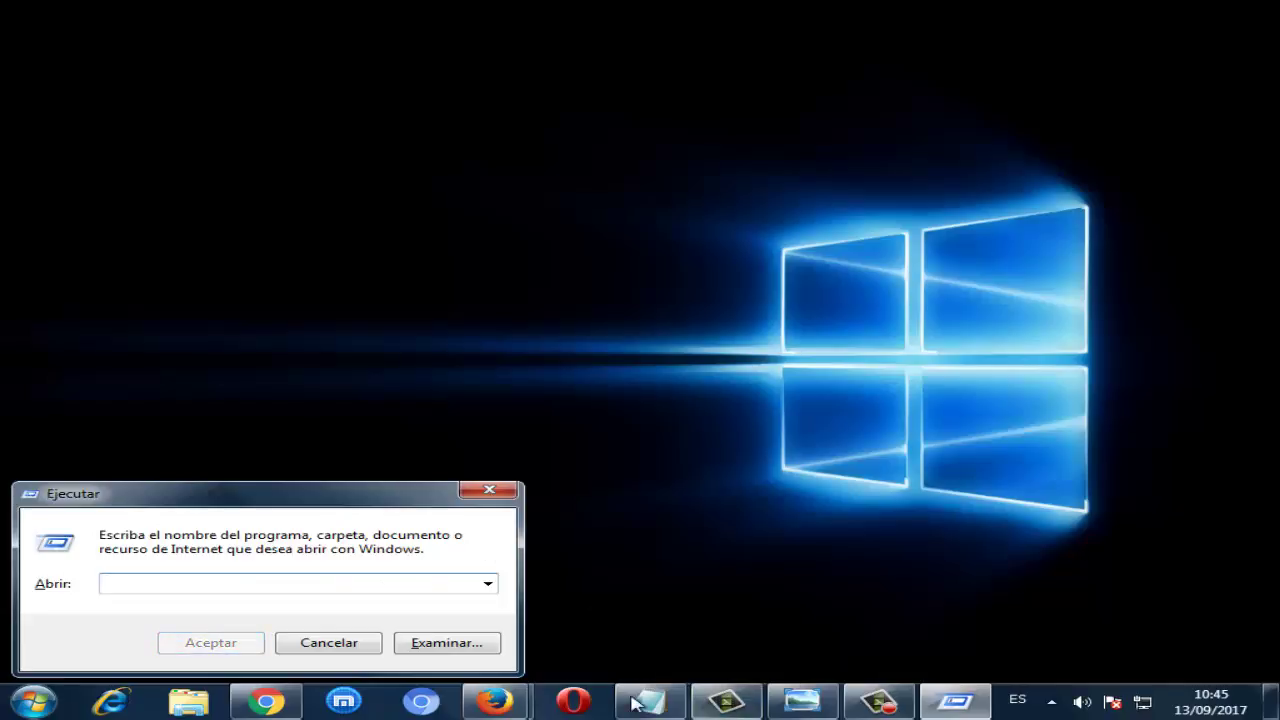
left_click(652, 700)
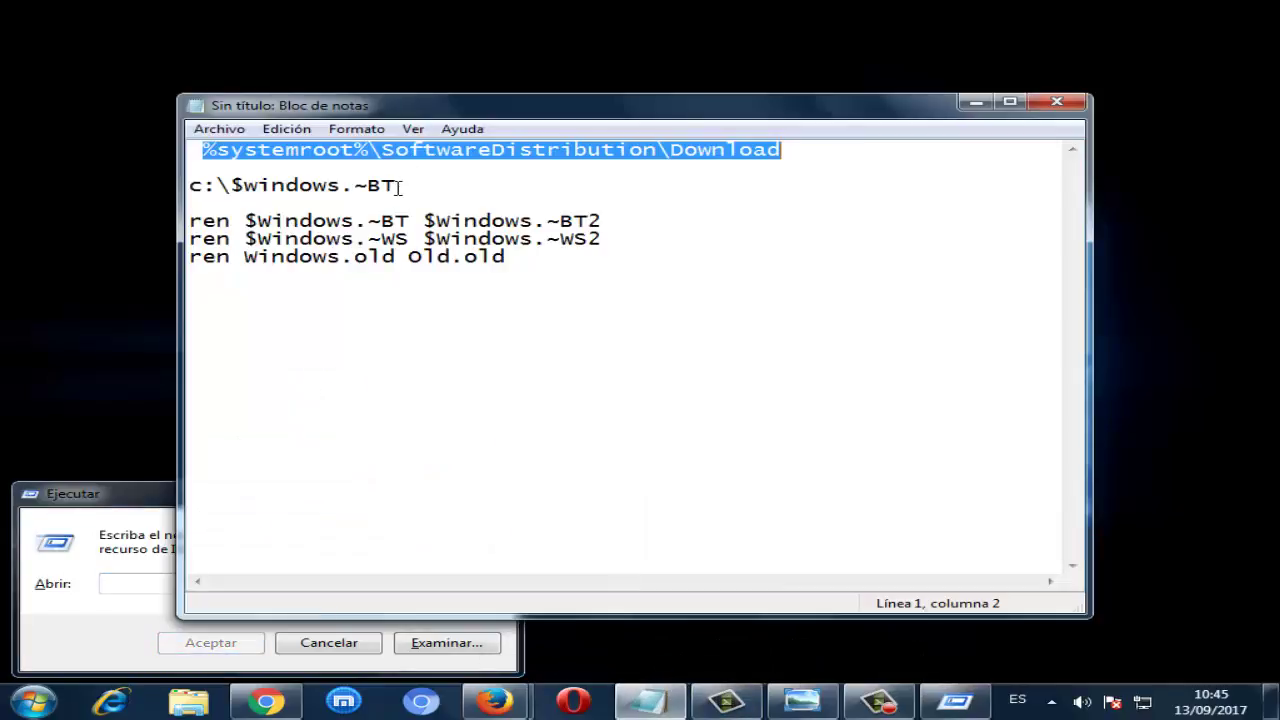
left_click_drag(398, 186, 189, 186)
right_click(244, 186)
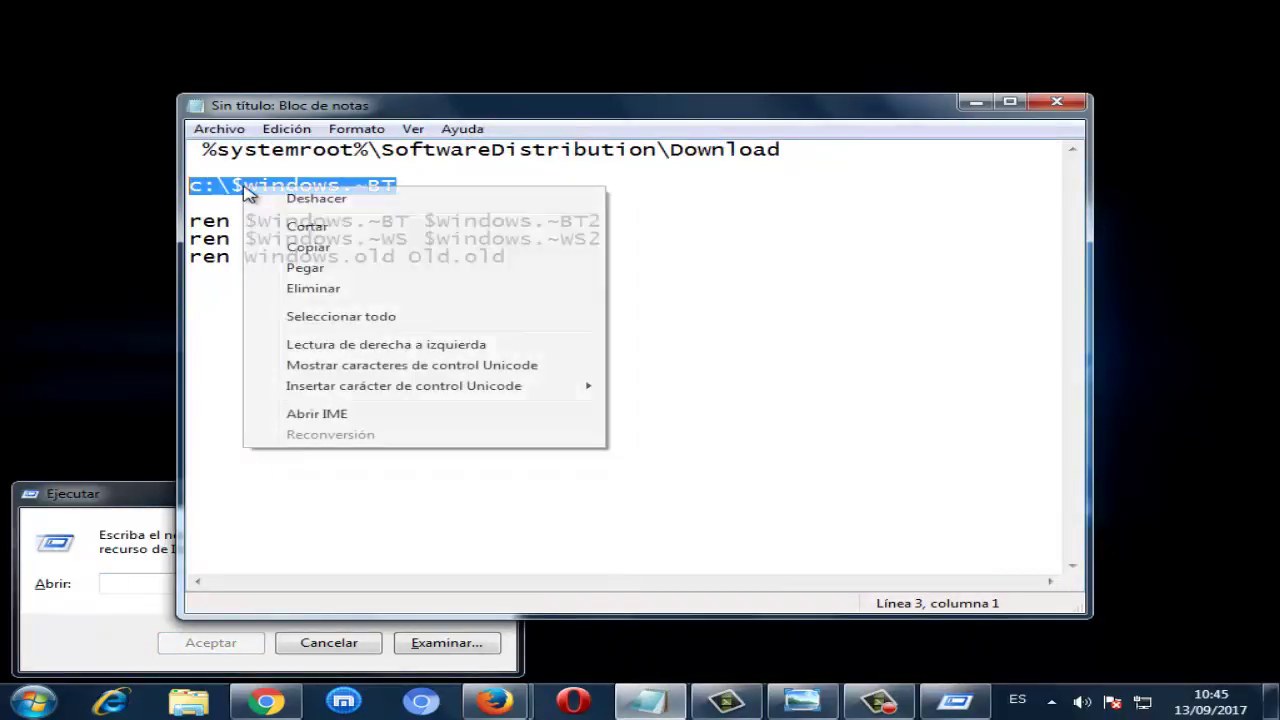
left_click(334, 248)
Minimize Notepad and open the folder c:\$windows.~BT by pasting its path into the Run dialog.
left_click(141, 576)
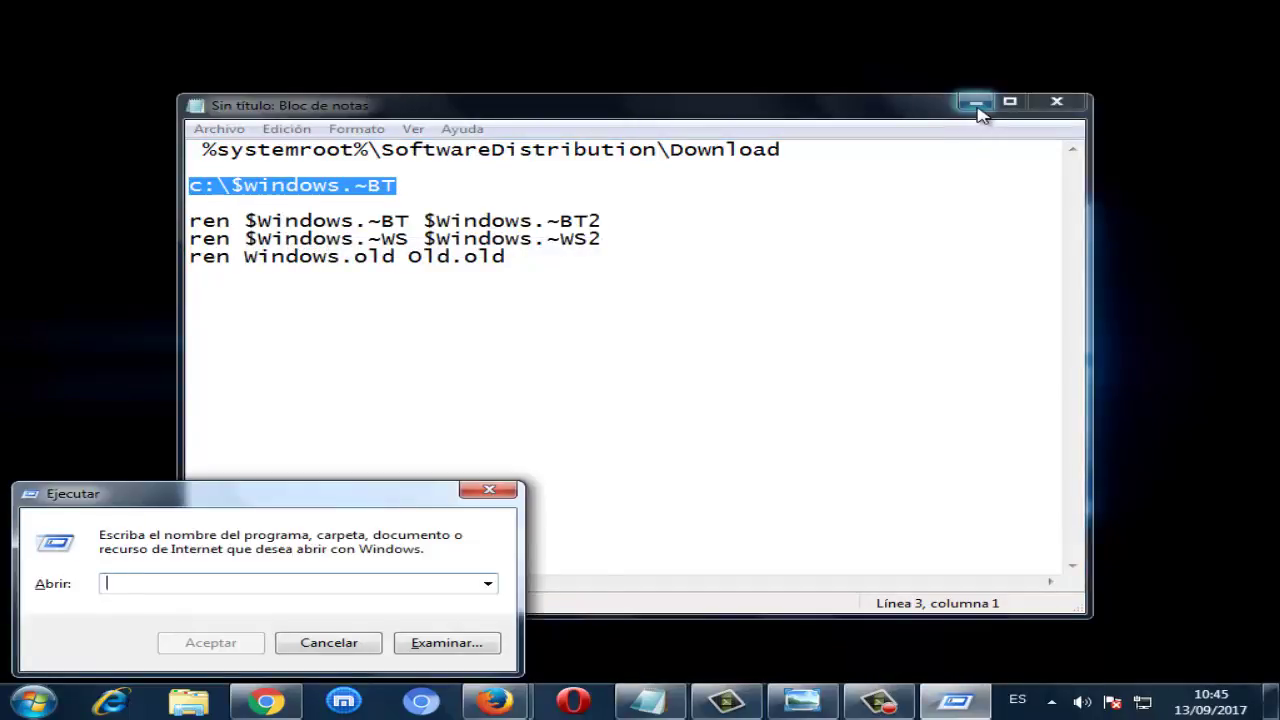
left_click(975, 102)
right_click(118, 588)
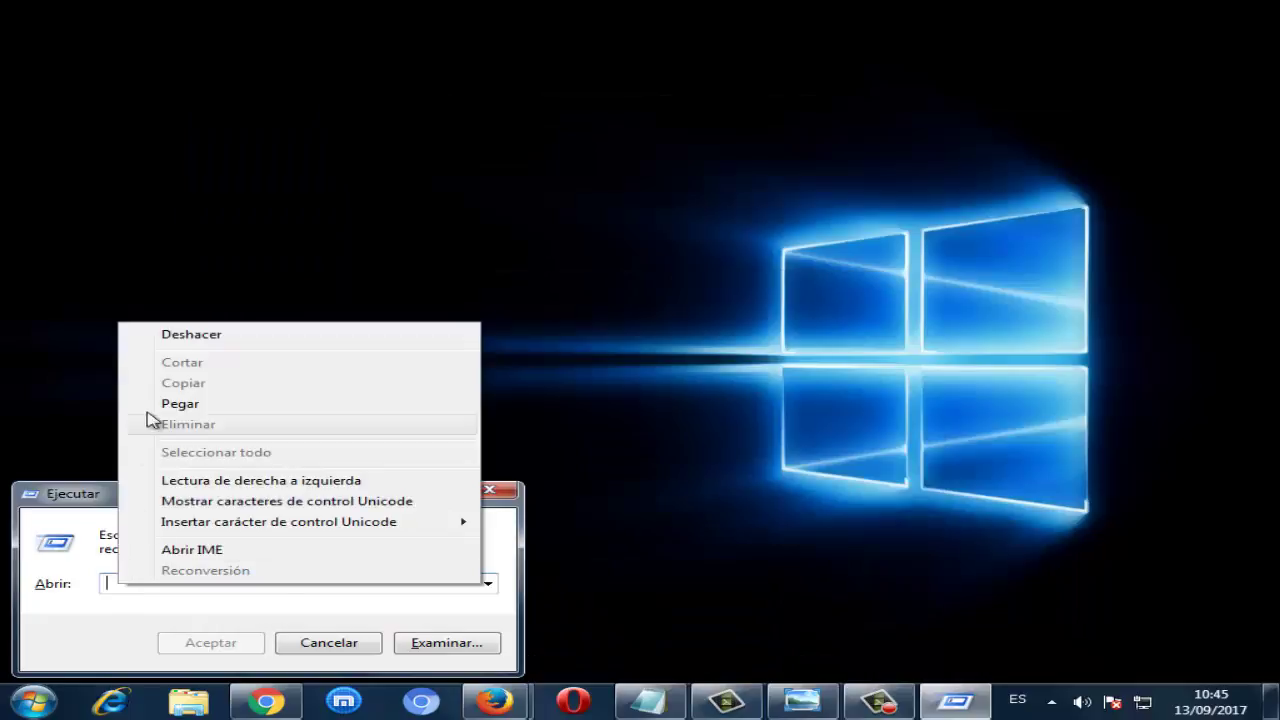
left_click(190, 405)
key("Return")
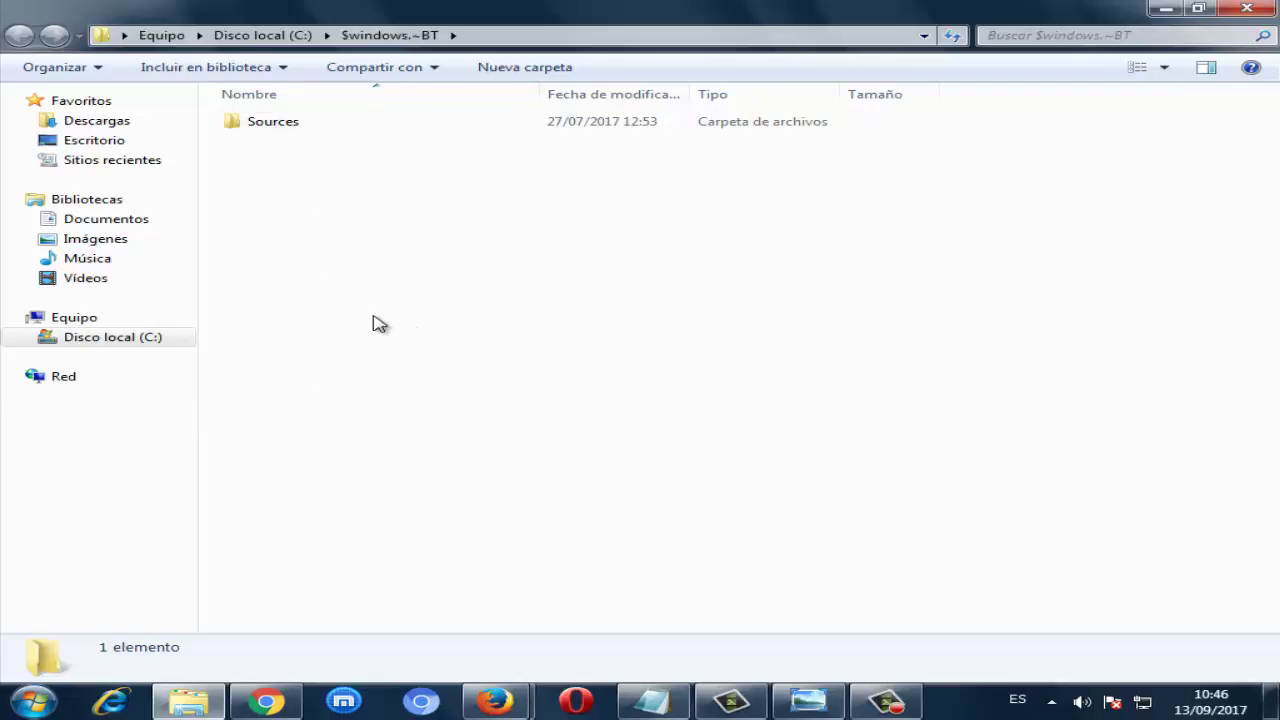
Select the Sources folder, inspect its available actions without applying any, and close the $windows.~BT window.
left_click_drag(422, 465, 228, 127)
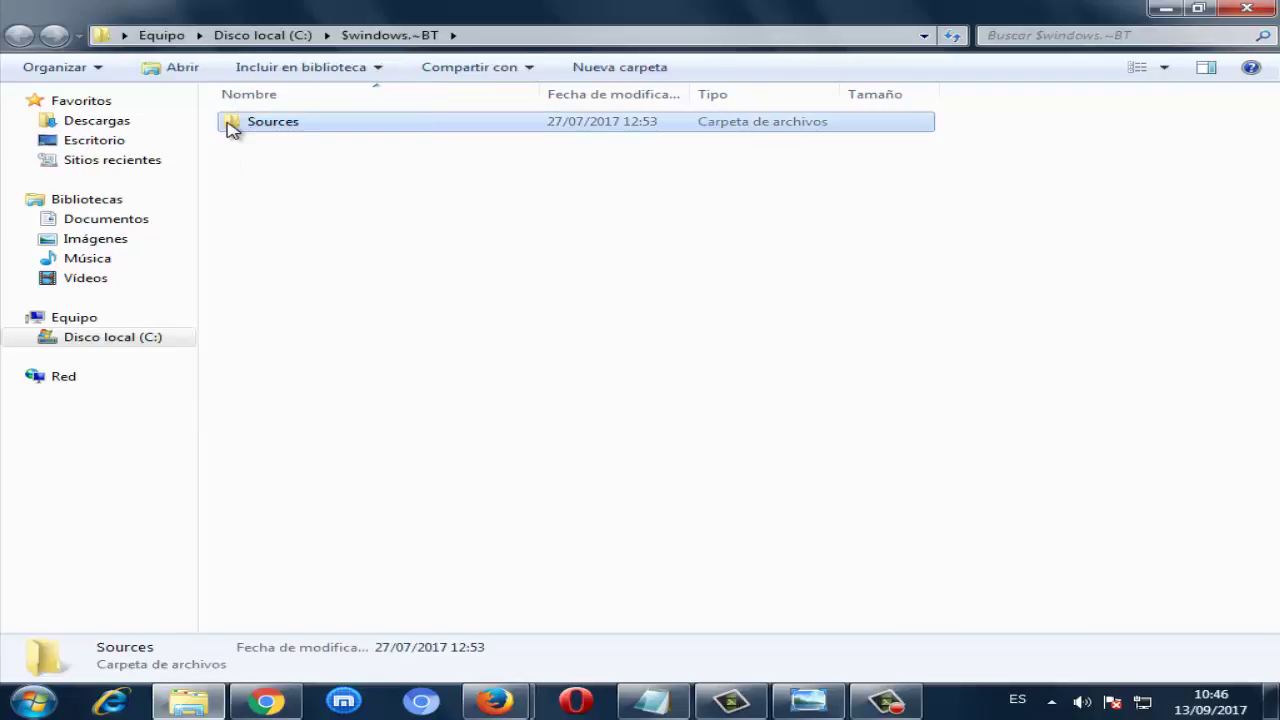
right_click(228, 126)
left_click(980, 342)
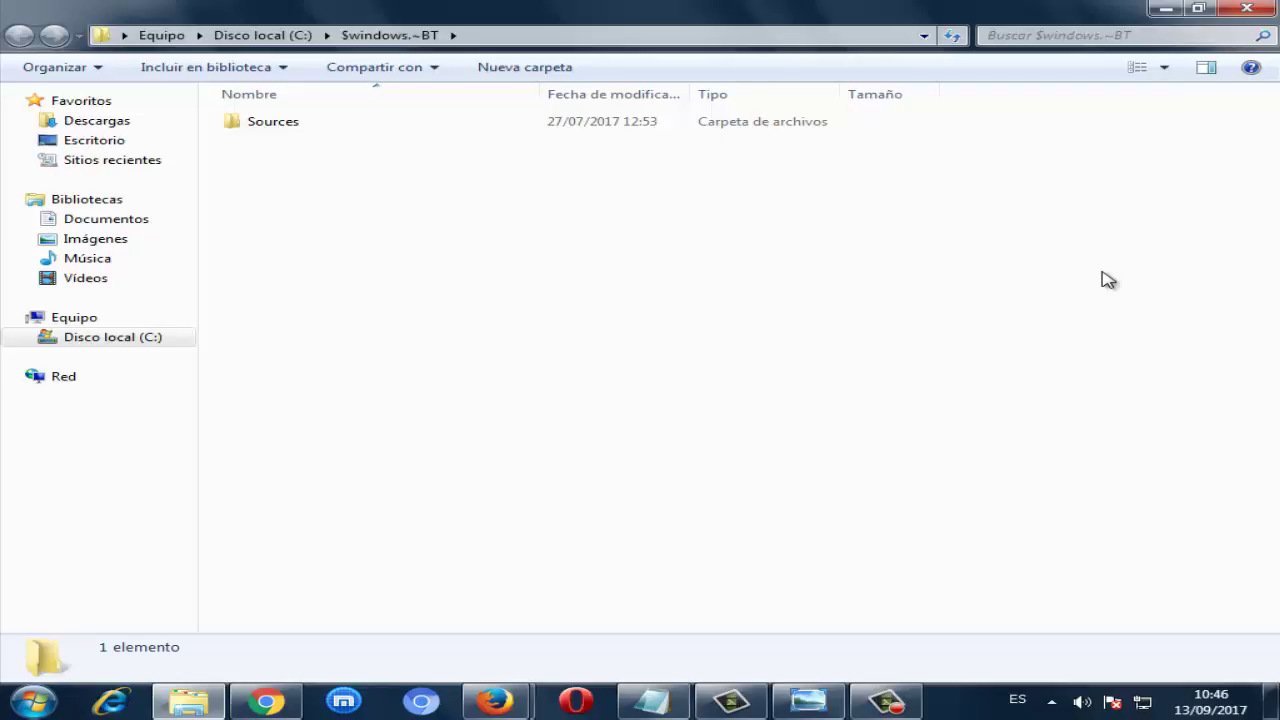
left_click(1262, 14)
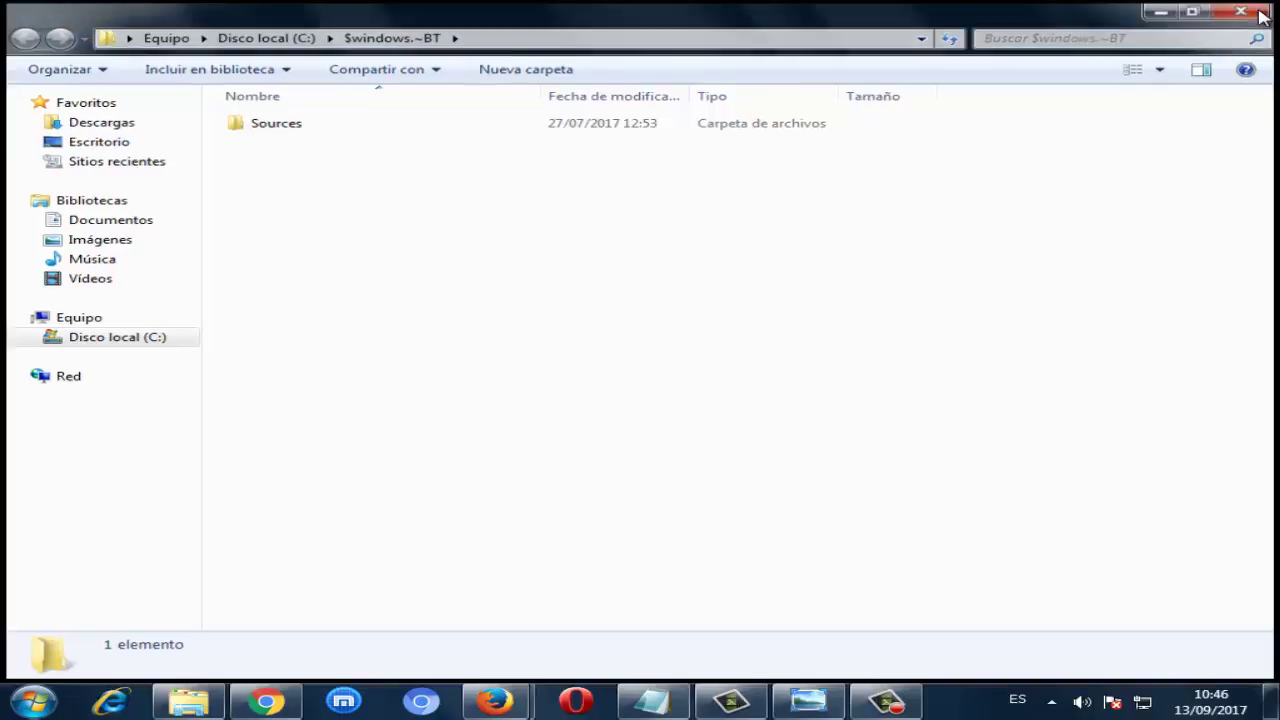
Examine the Control Panel categories and the "lenguaje" picture in Windows Photo Viewer, closing each one.
left_click(10, 698)
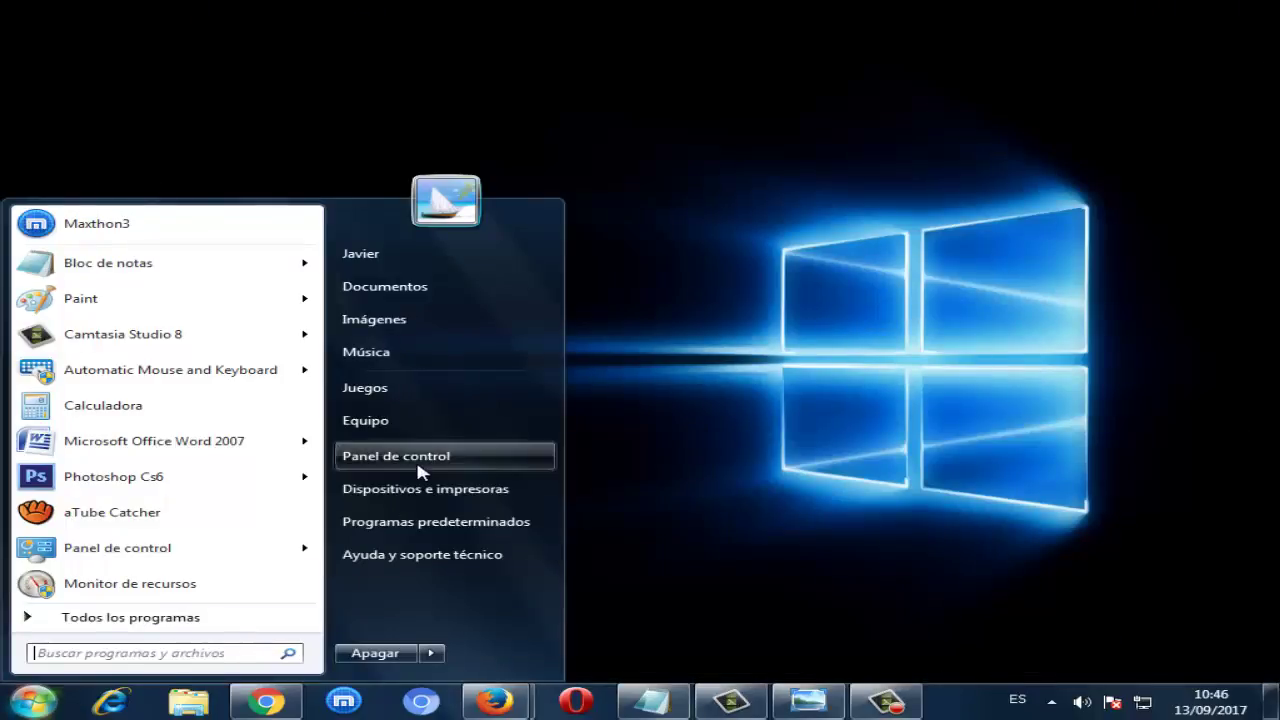
left_click(418, 462)
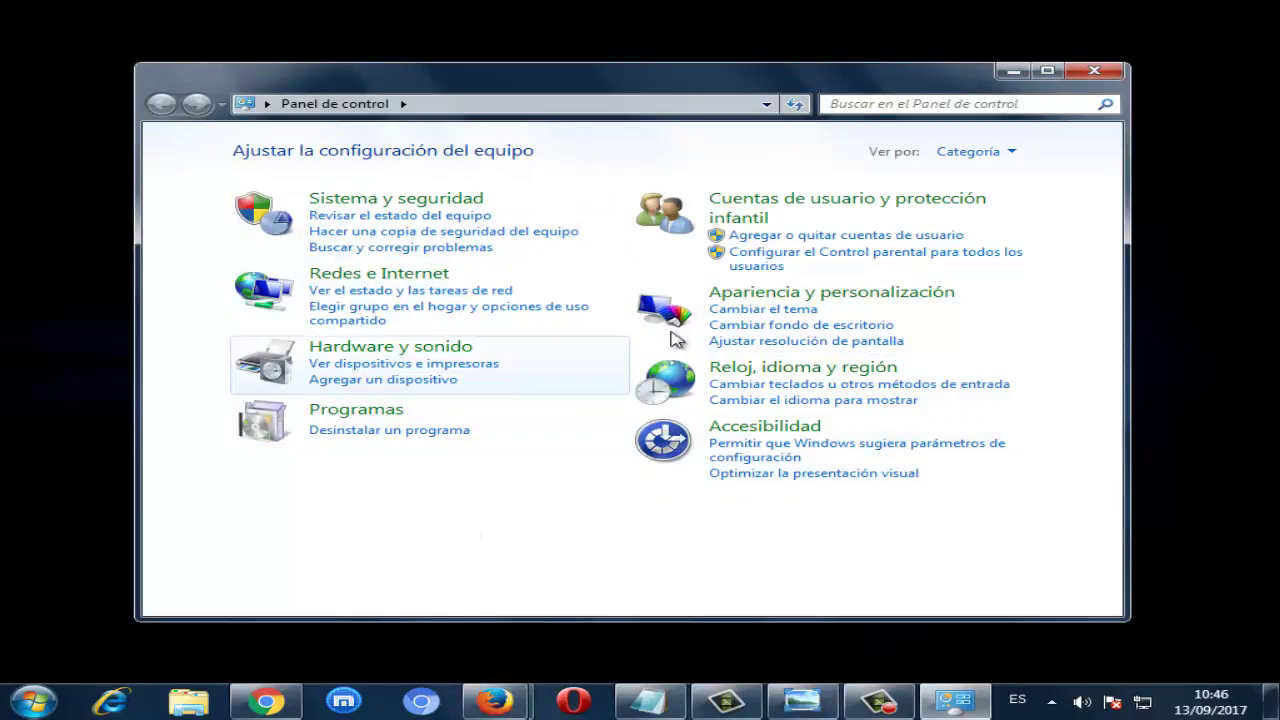
left_click(1098, 72)
left_click(818, 700)
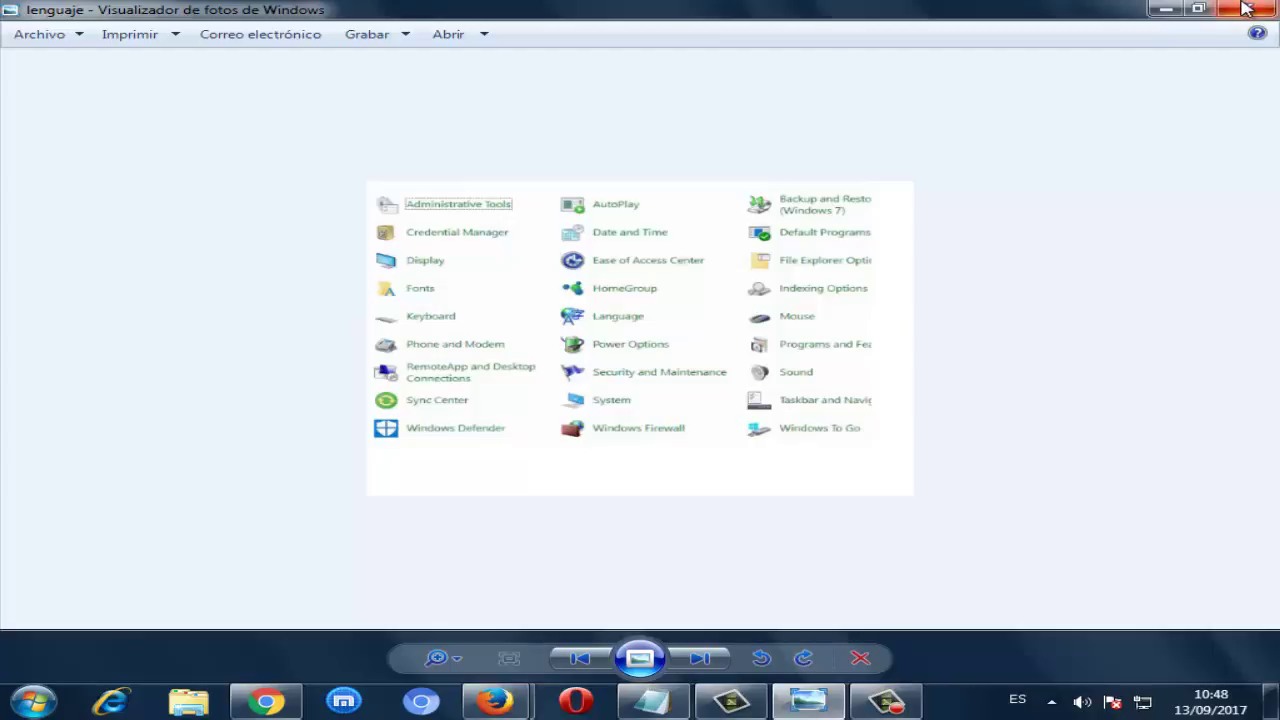
left_click(1245, 9)
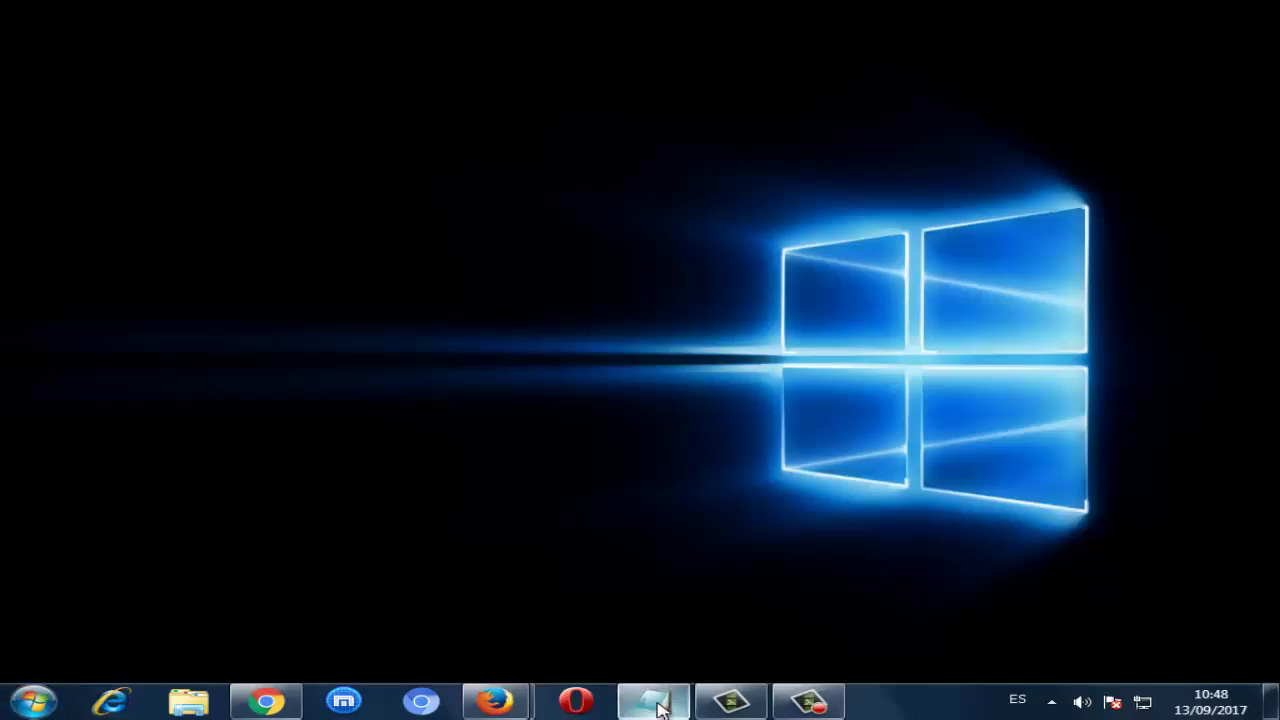
Open Disco local (C:) from Equipo to view its folders.
mouse_move(656, 695)
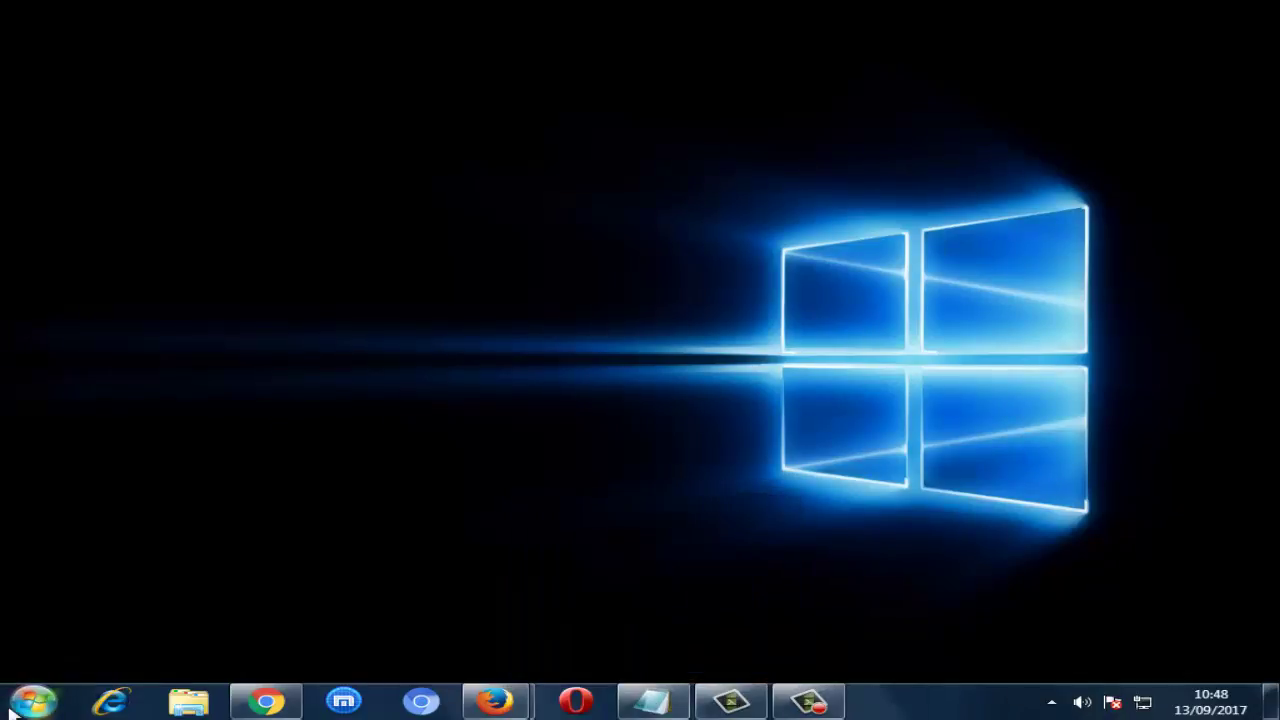
left_click(33, 700)
left_click(368, 424)
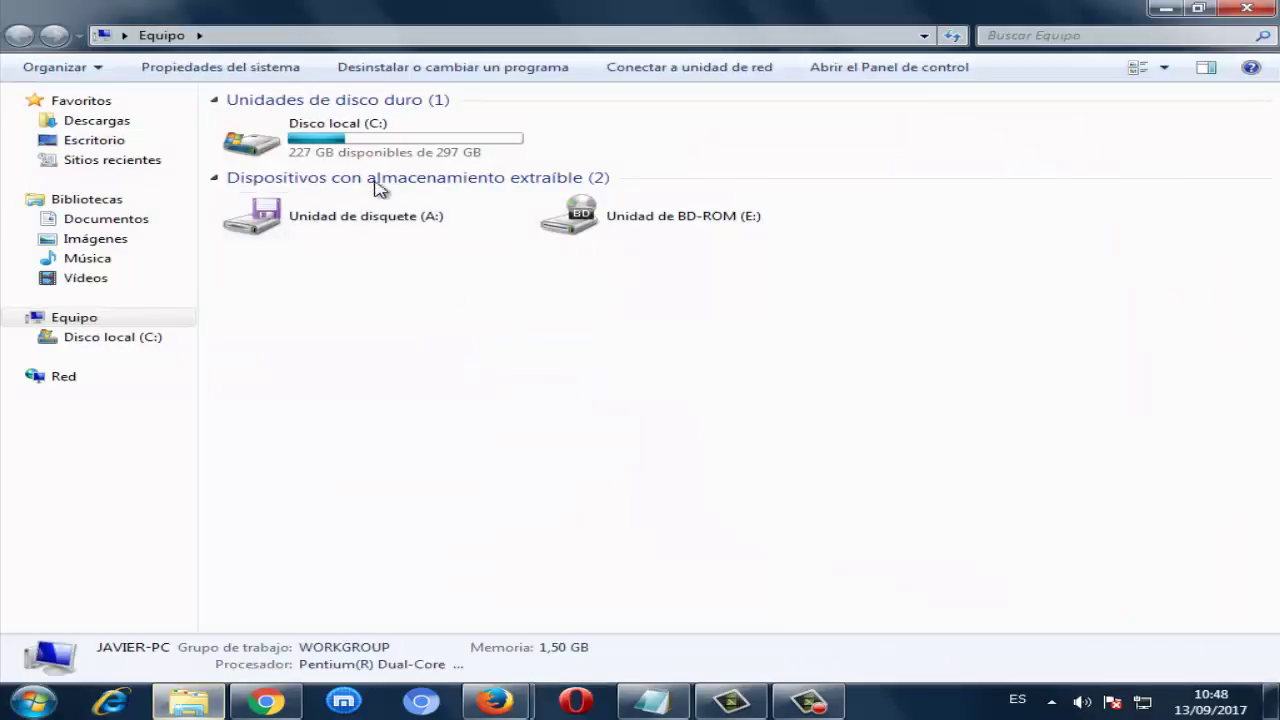
double_click(363, 158)
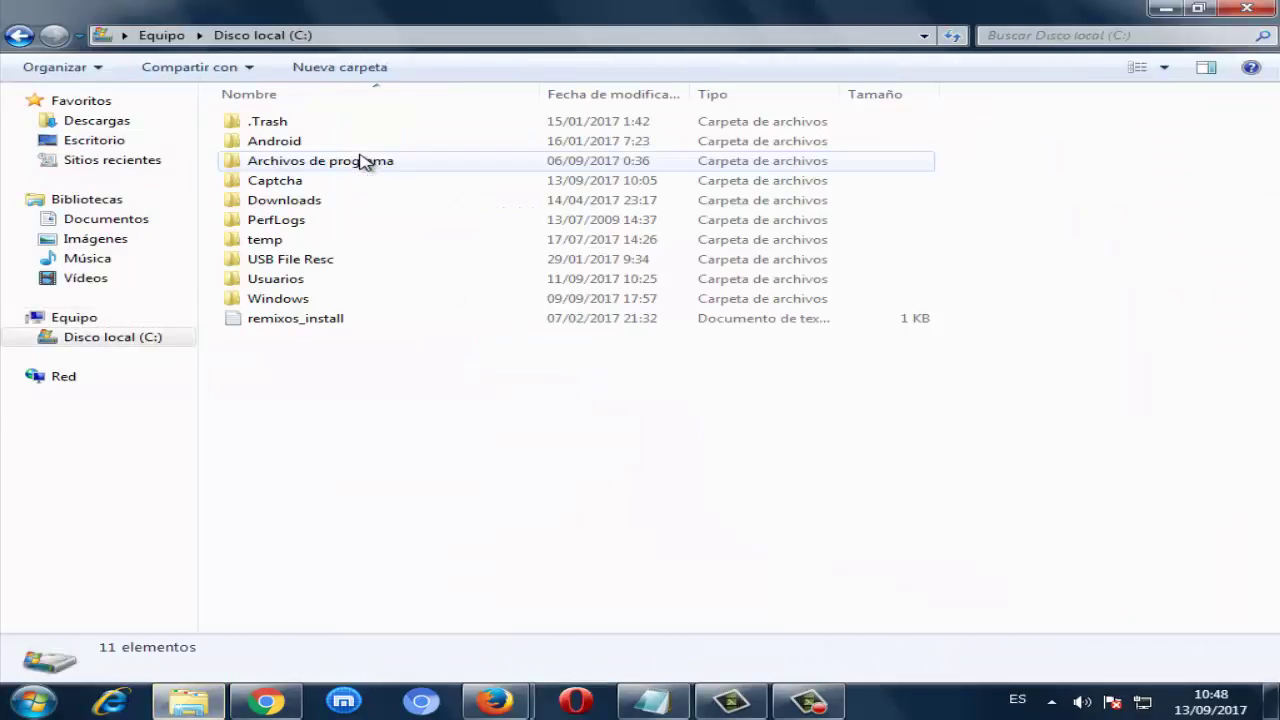
View the "windows old" picture, advance to the "windows" picture and enlarge it to examine the folders shown.
left_click(648, 700)
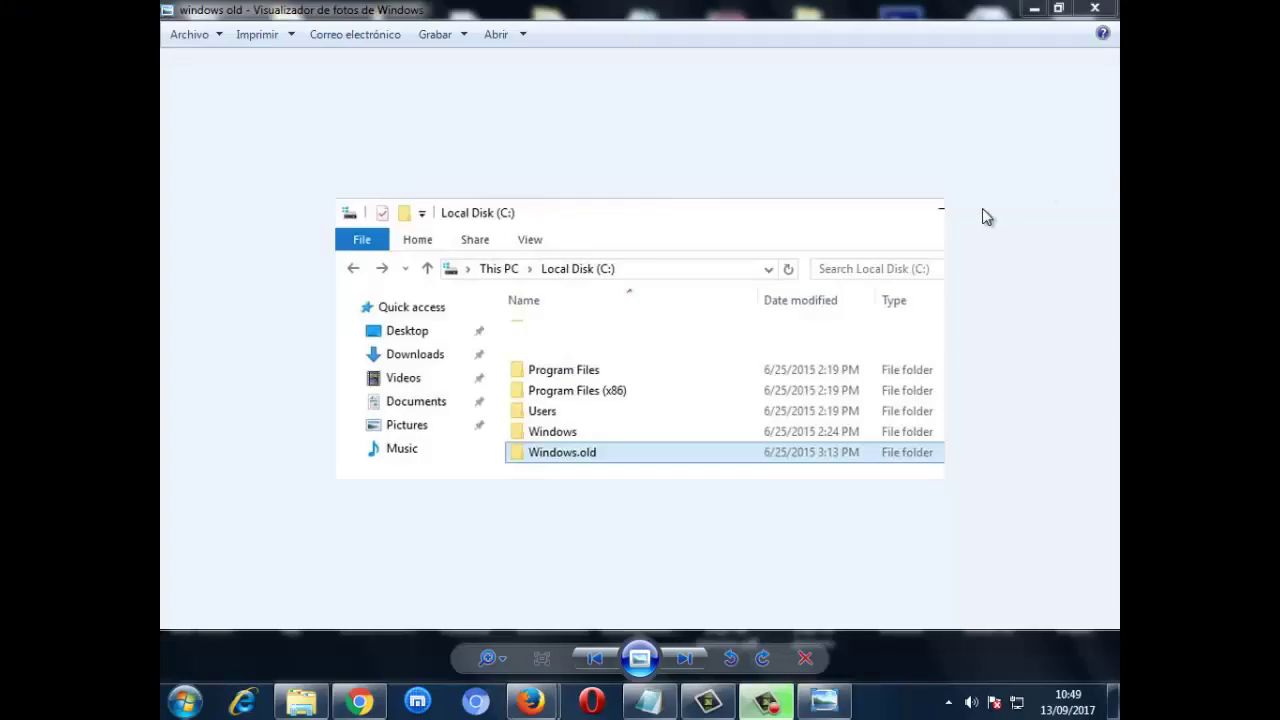
left_click(672, 665)
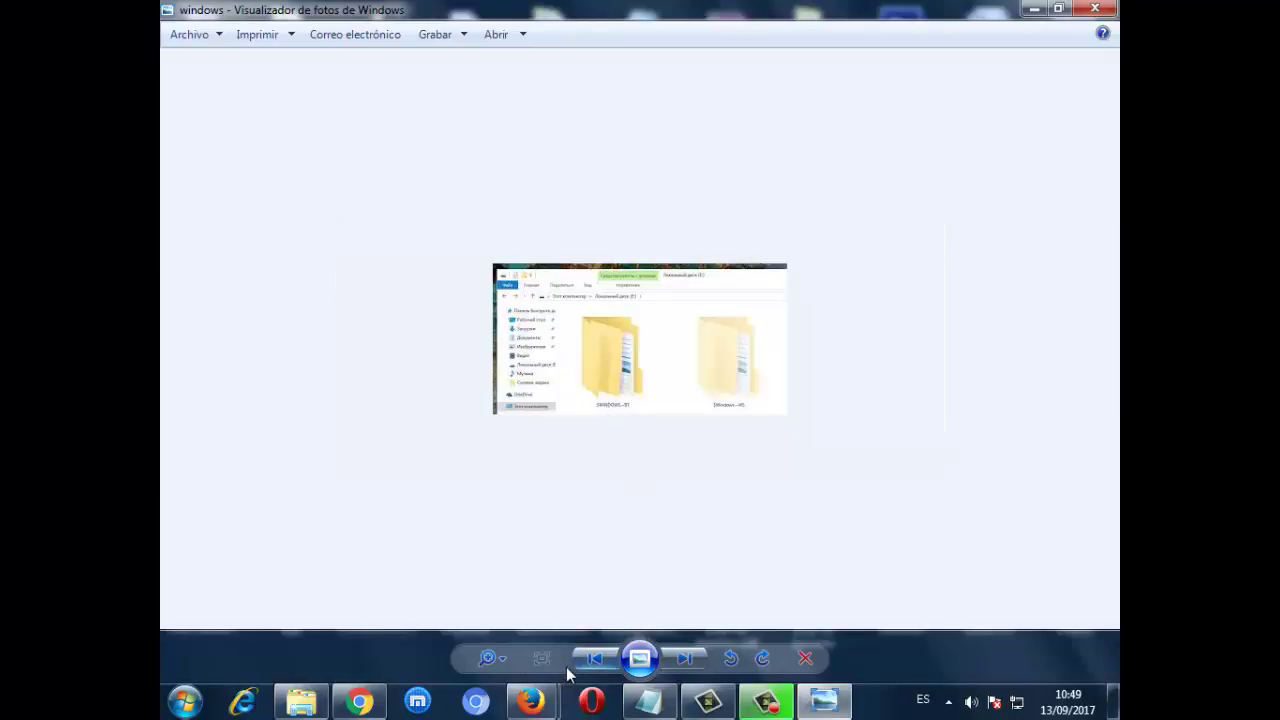
left_click(490, 658)
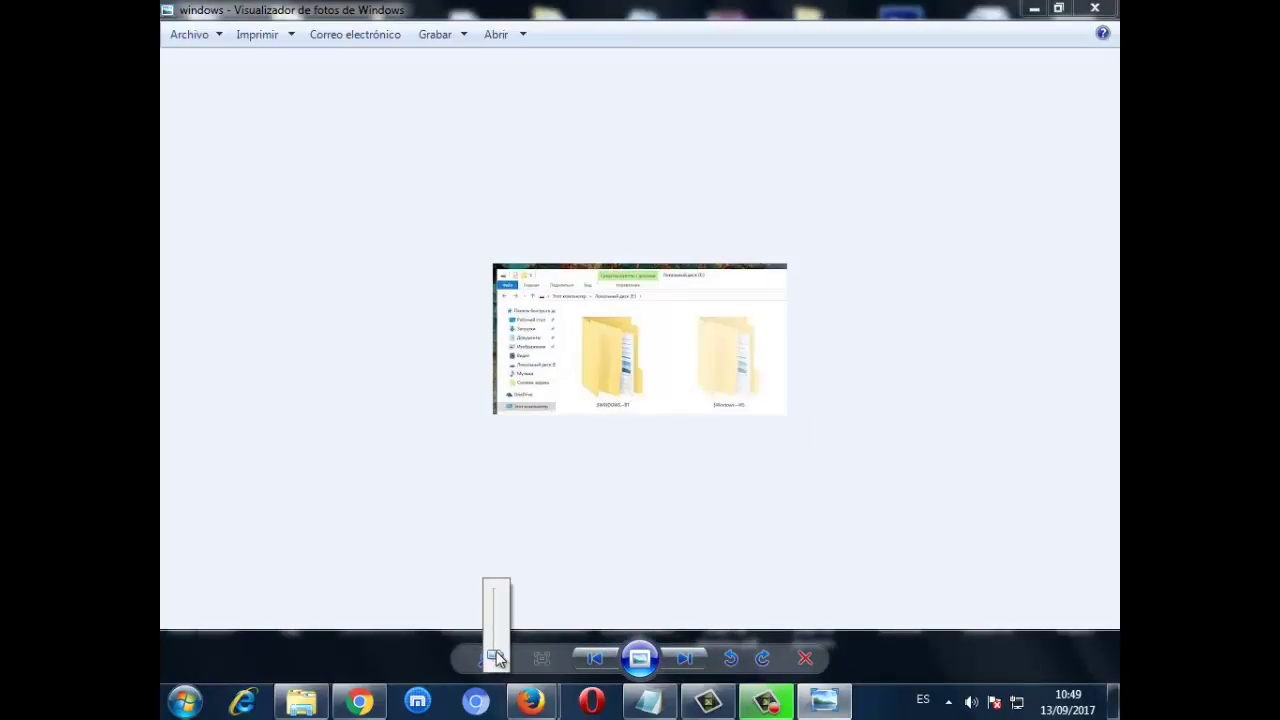
left_click_drag(492, 652, 495, 646)
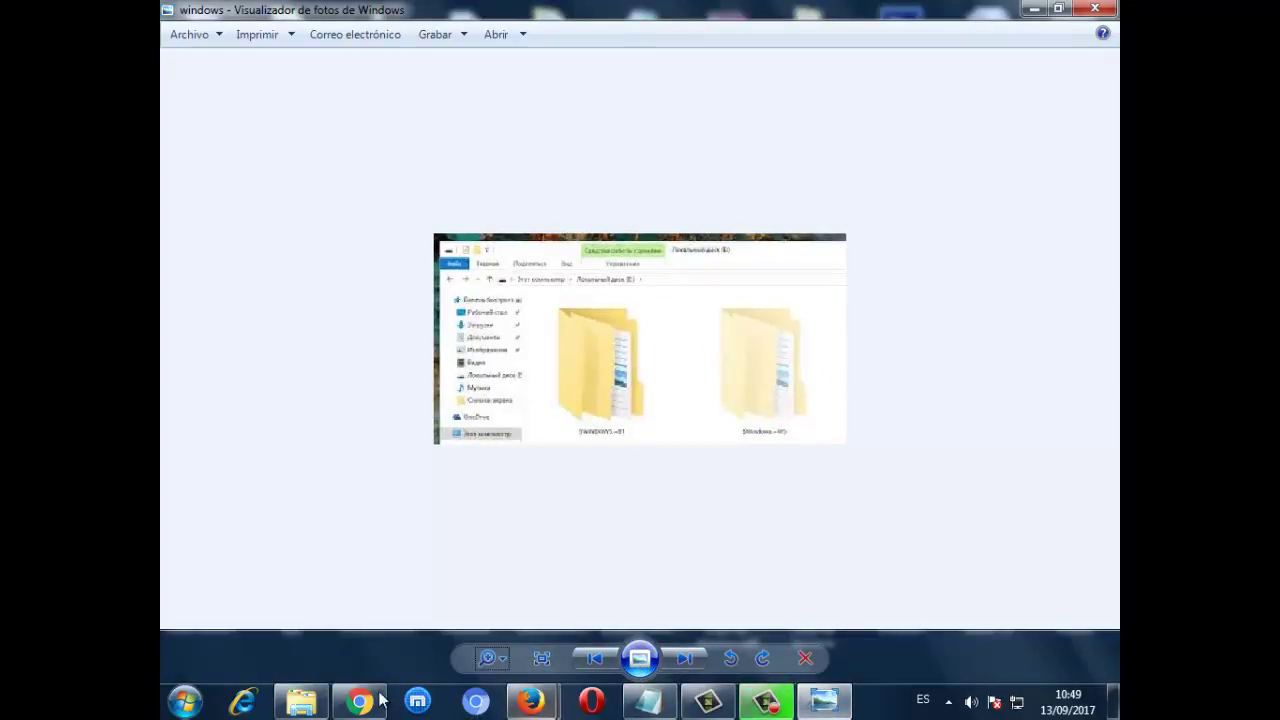
Review the ren commands in Notepad and open Disco local (C:) from Equipo again.
left_click(668, 706)
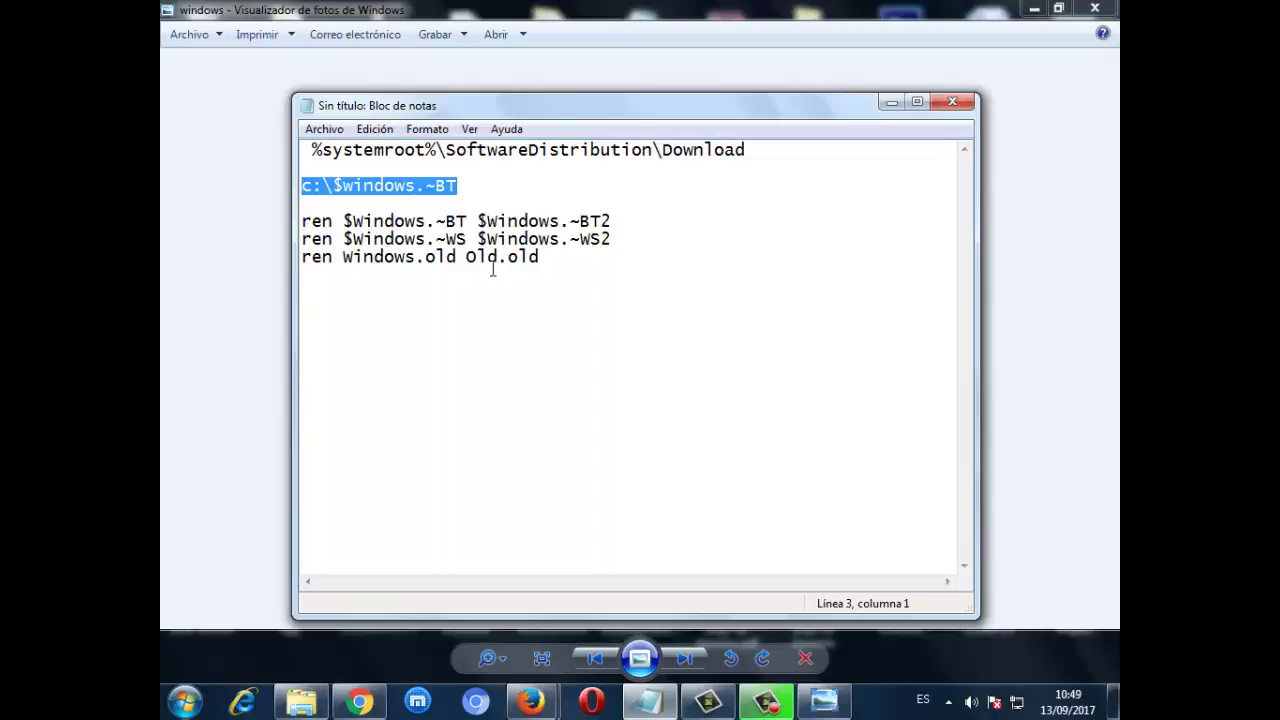
left_click(646, 8)
key("super")
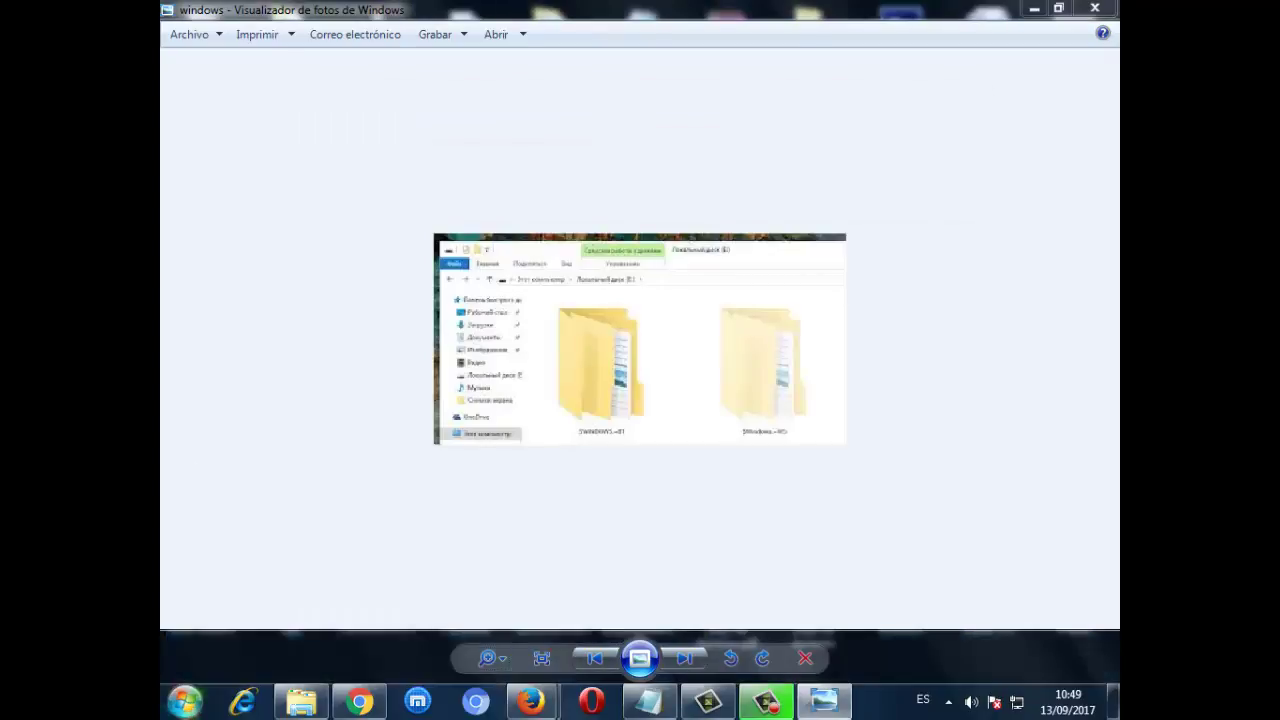
left_click(466, 420)
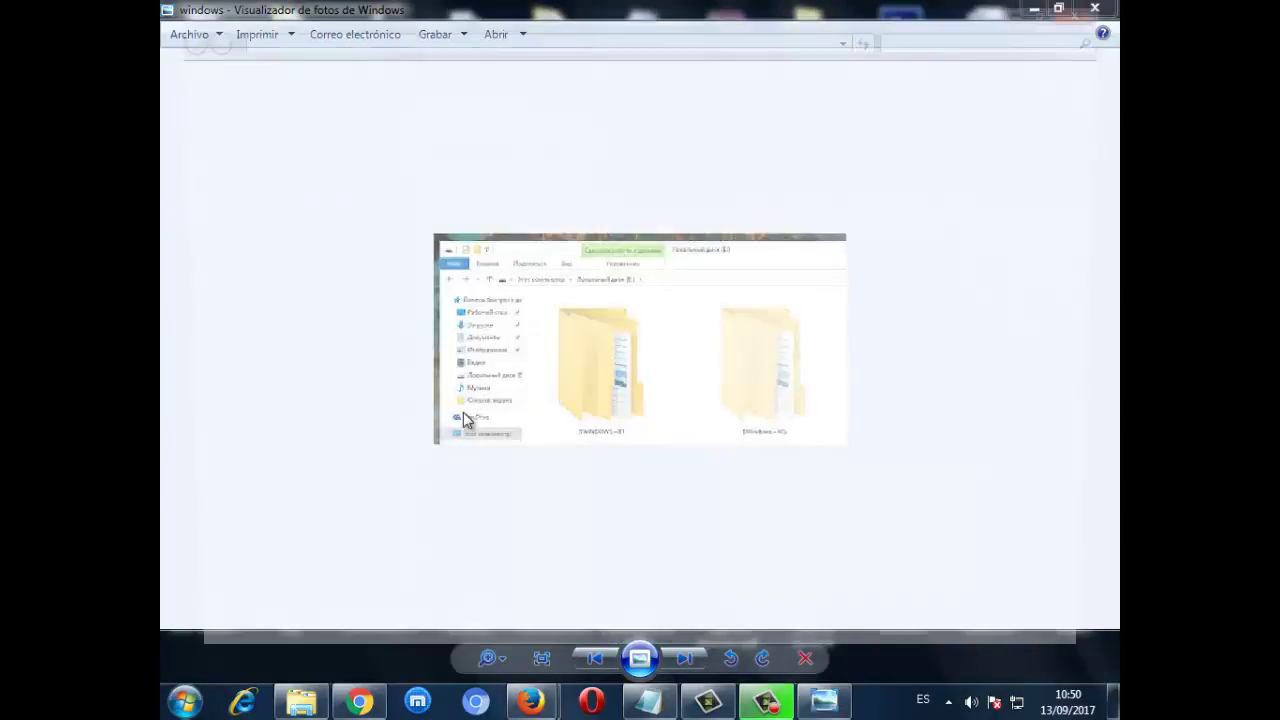
double_click(428, 155)
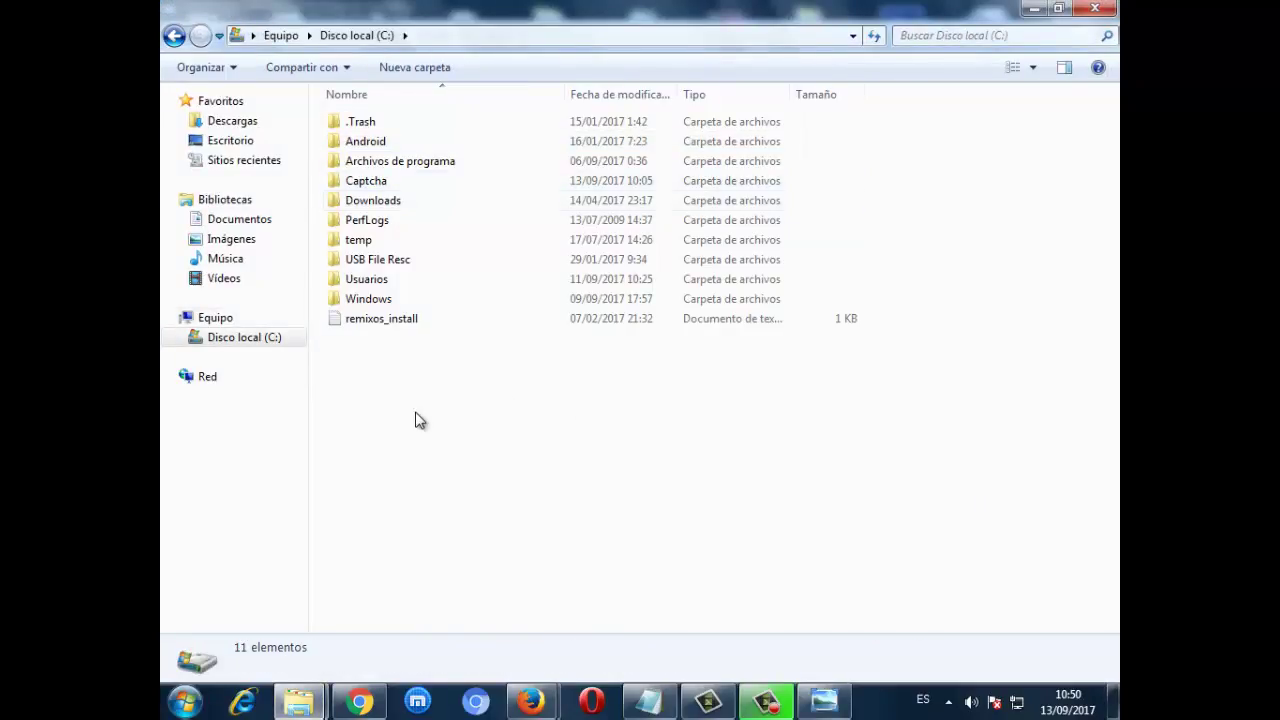
Check the available actions for the Windows folder on Disco local (C:), then briefly view the "windows" picture of the folders.
right_click(376, 306)
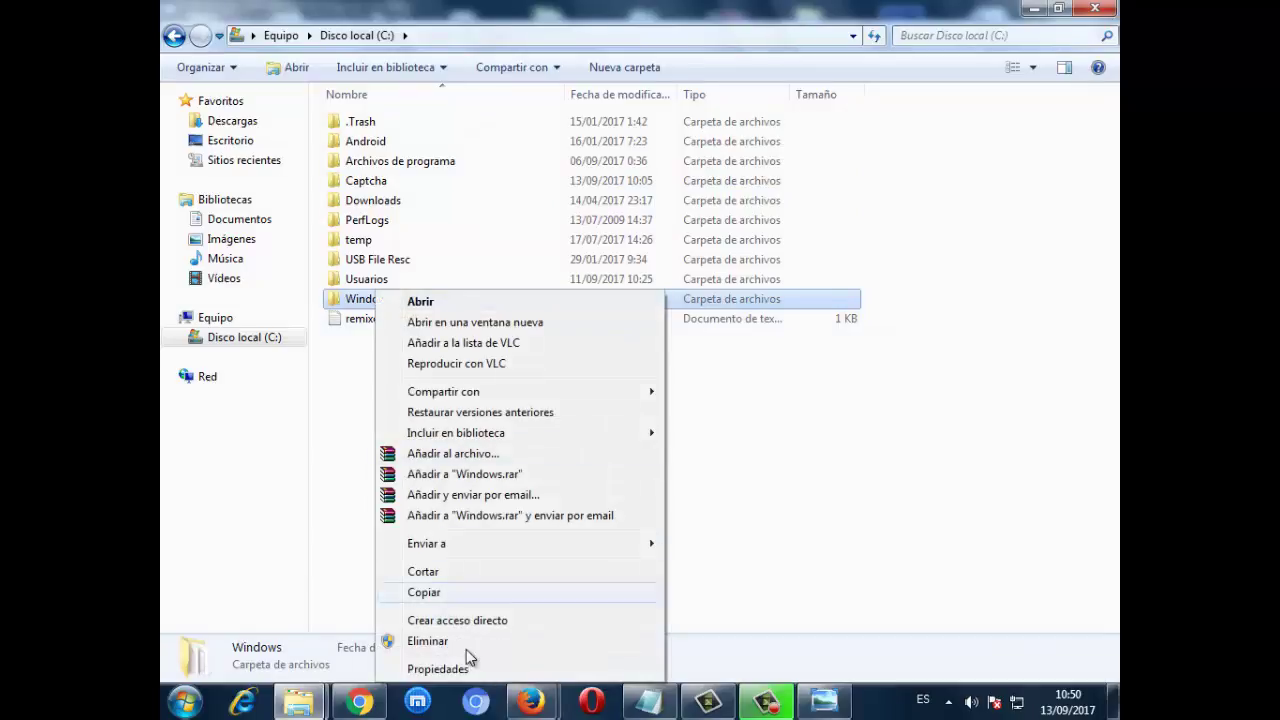
left_click(723, 630)
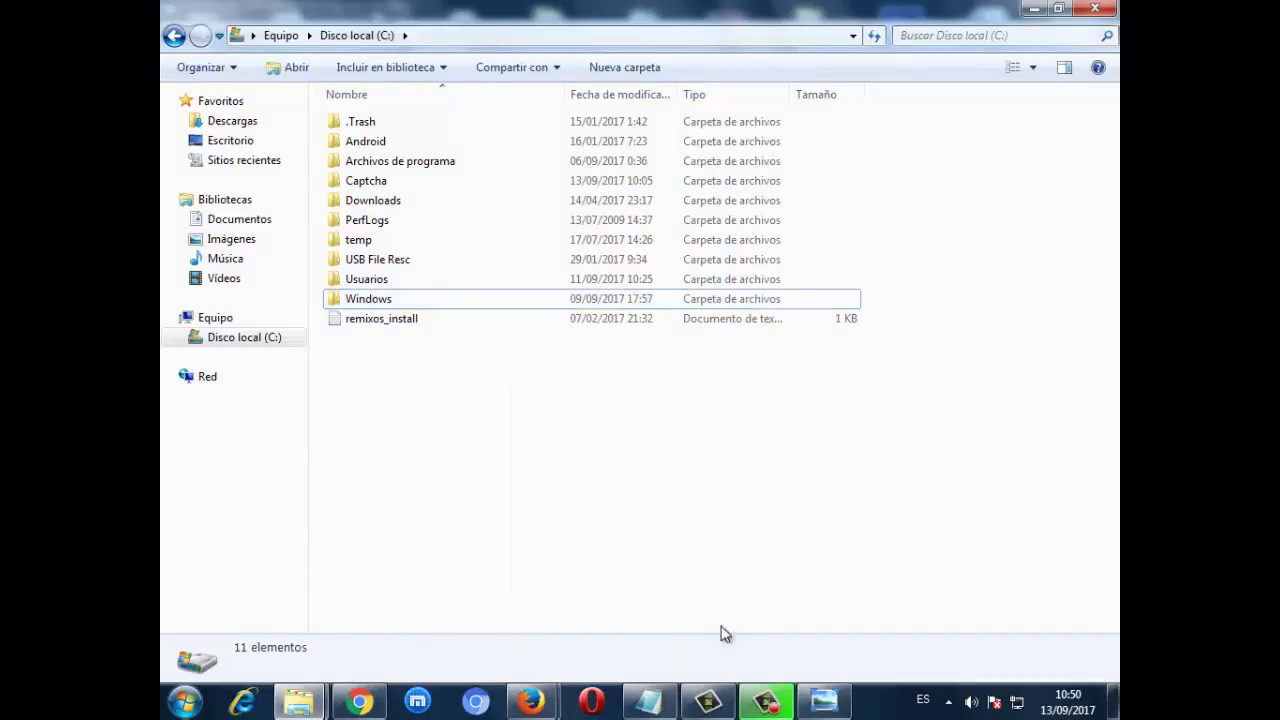
left_click(817, 708)
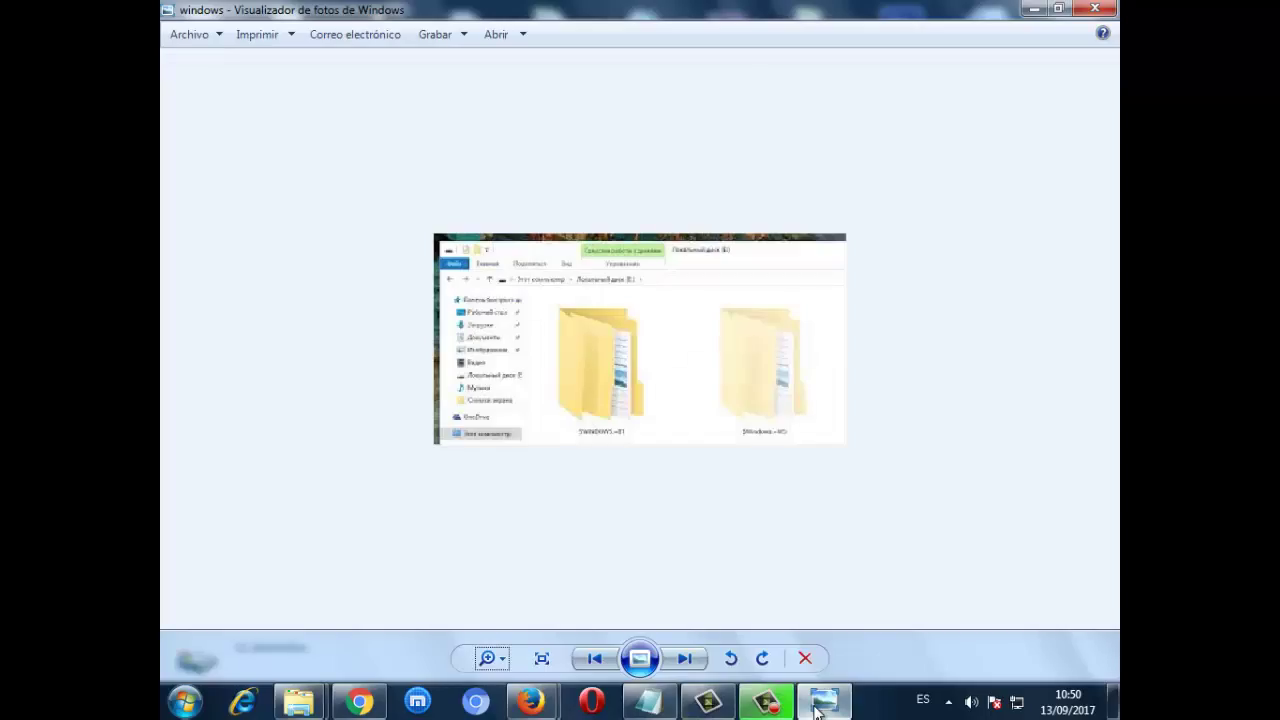
left_click(817, 708)
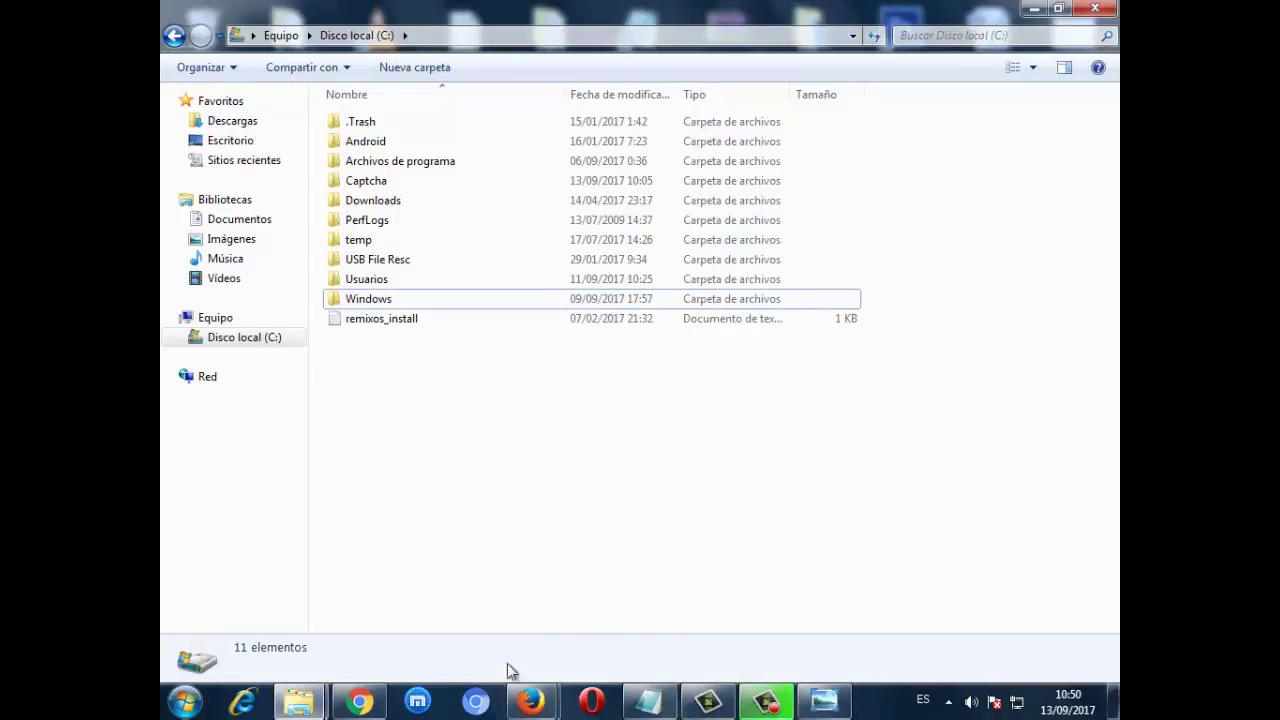
Review the Notepad commands that rename $Windows.~BT to $Windows.~BT2 and $Windows.~WS to $Windows.~WS2, highlighting each line.
left_click(648, 700)
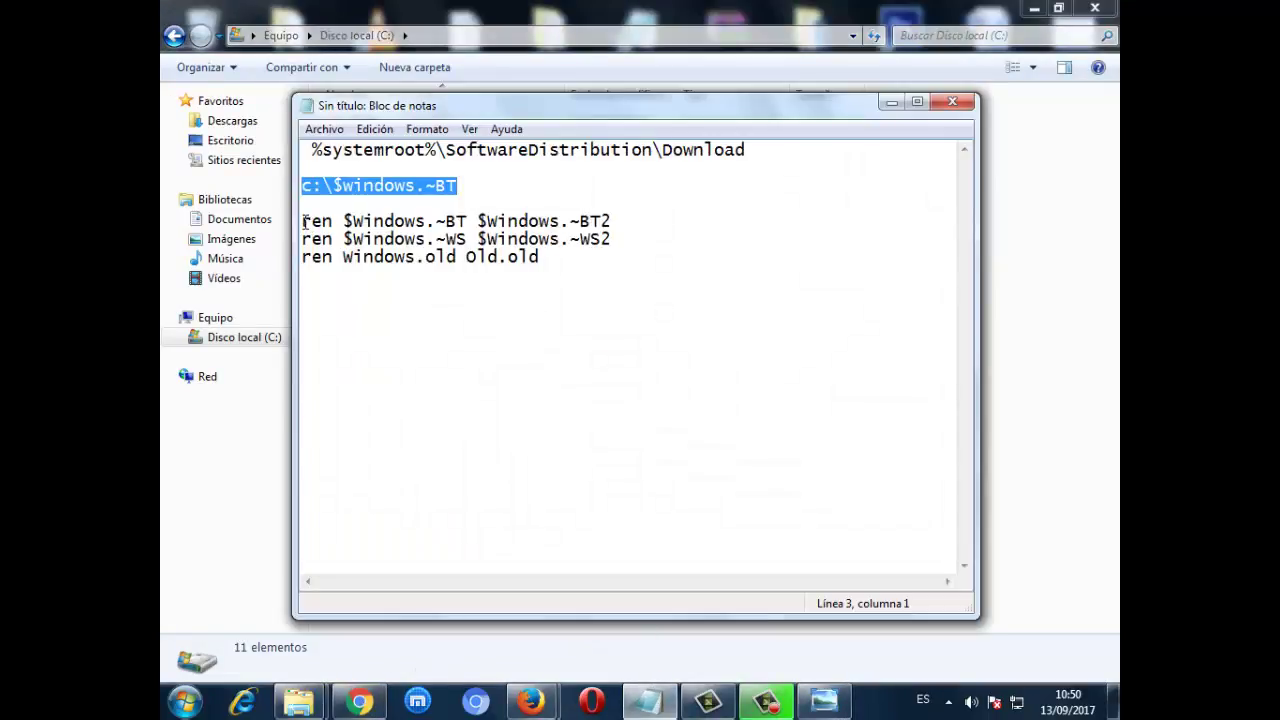
left_click_drag(302, 221, 616, 220)
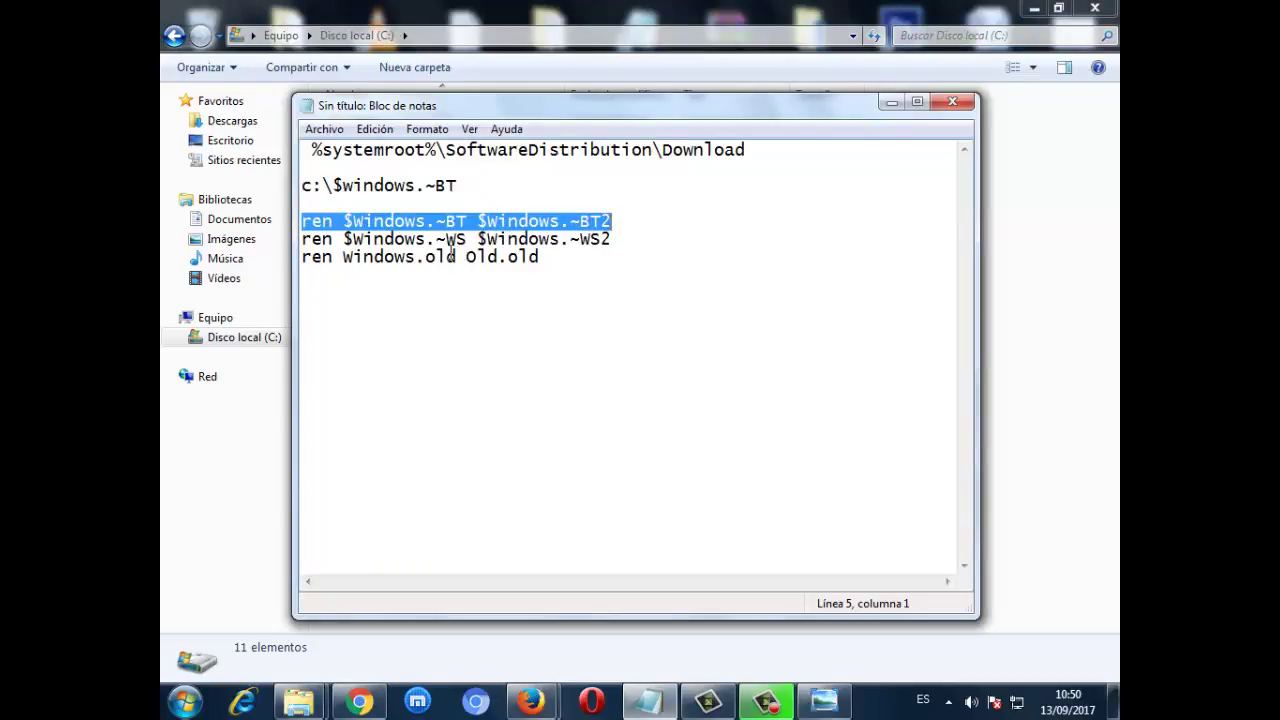
left_click(447, 256)
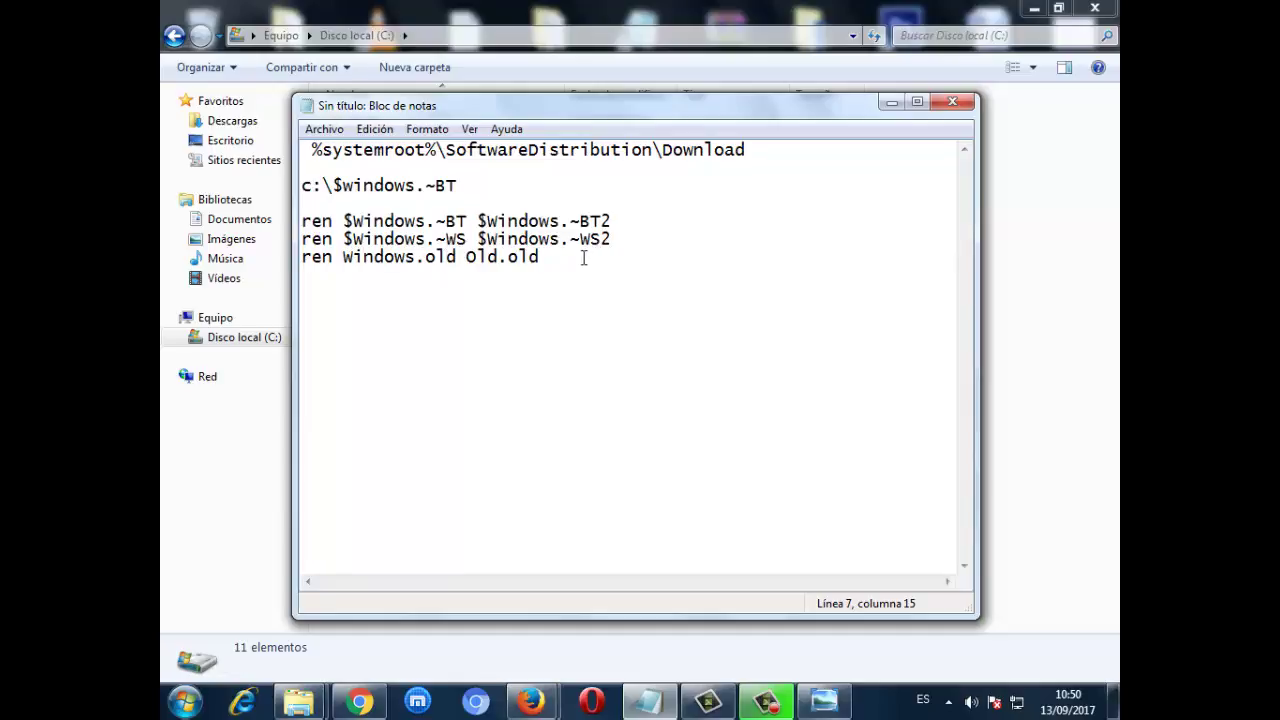
left_click_drag(466, 243, 321, 243)
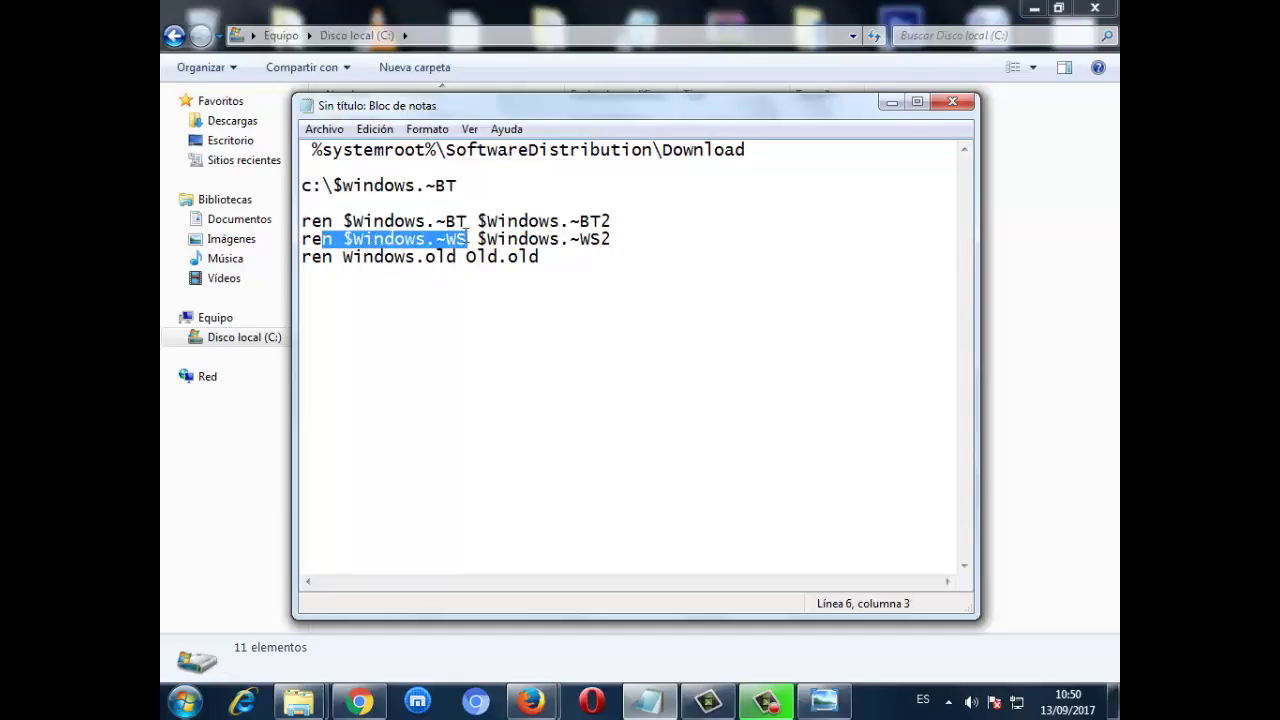
left_click(425, 240)
left_click_drag(629, 240, 218, 241)
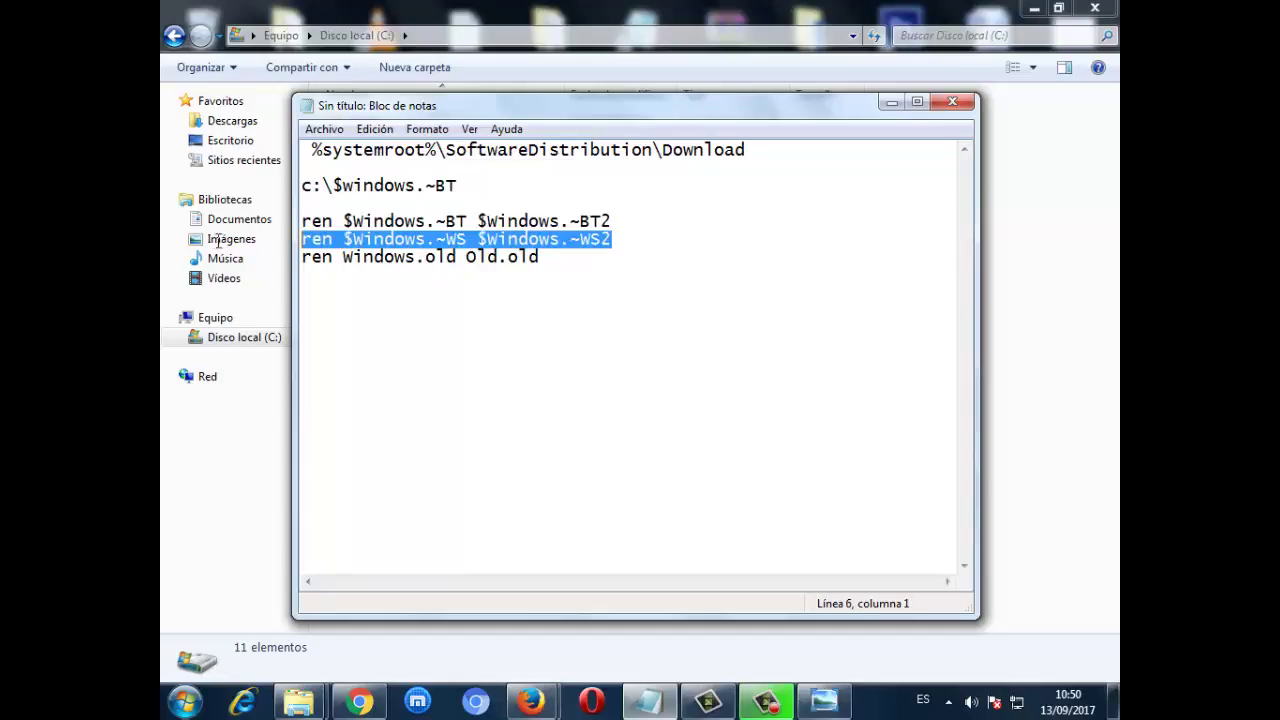
Highlight the "ren Windows.old Old.old" command in the Notepad notes to review it, then clear the selection.
left_click(407, 256)
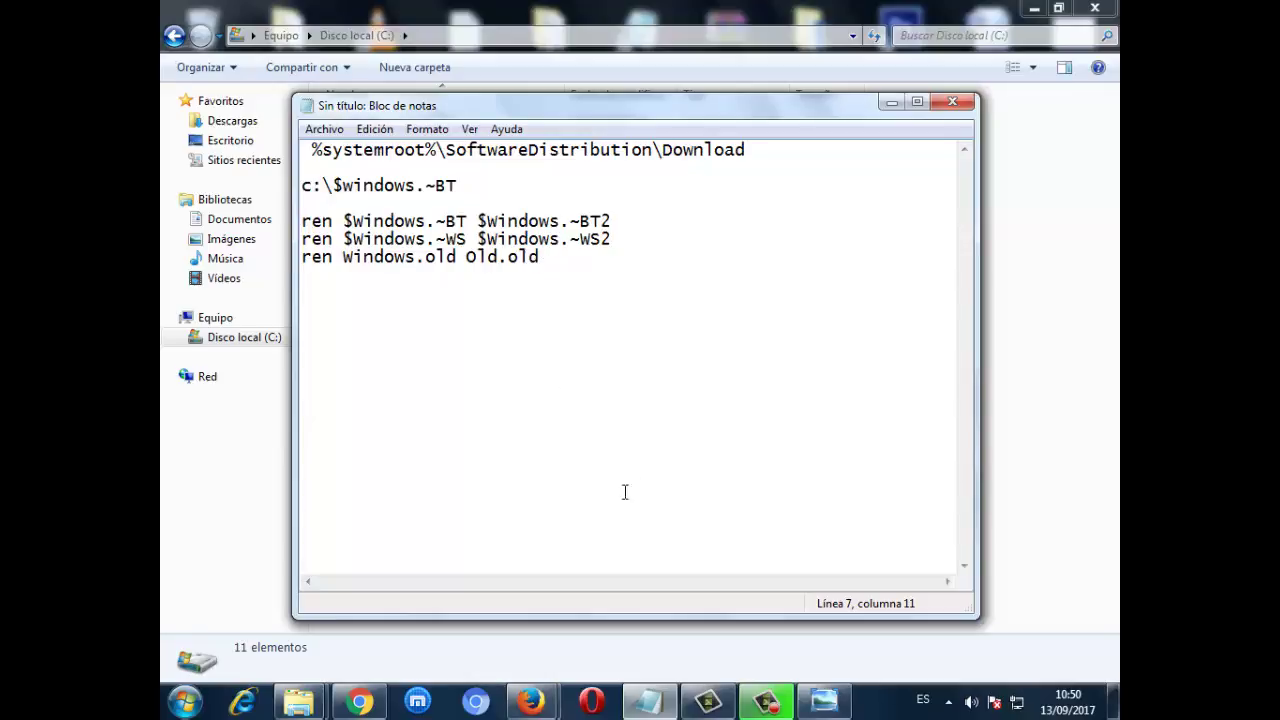
key("Return")
key("Return")
left_click_drag(541, 257, 265, 262)
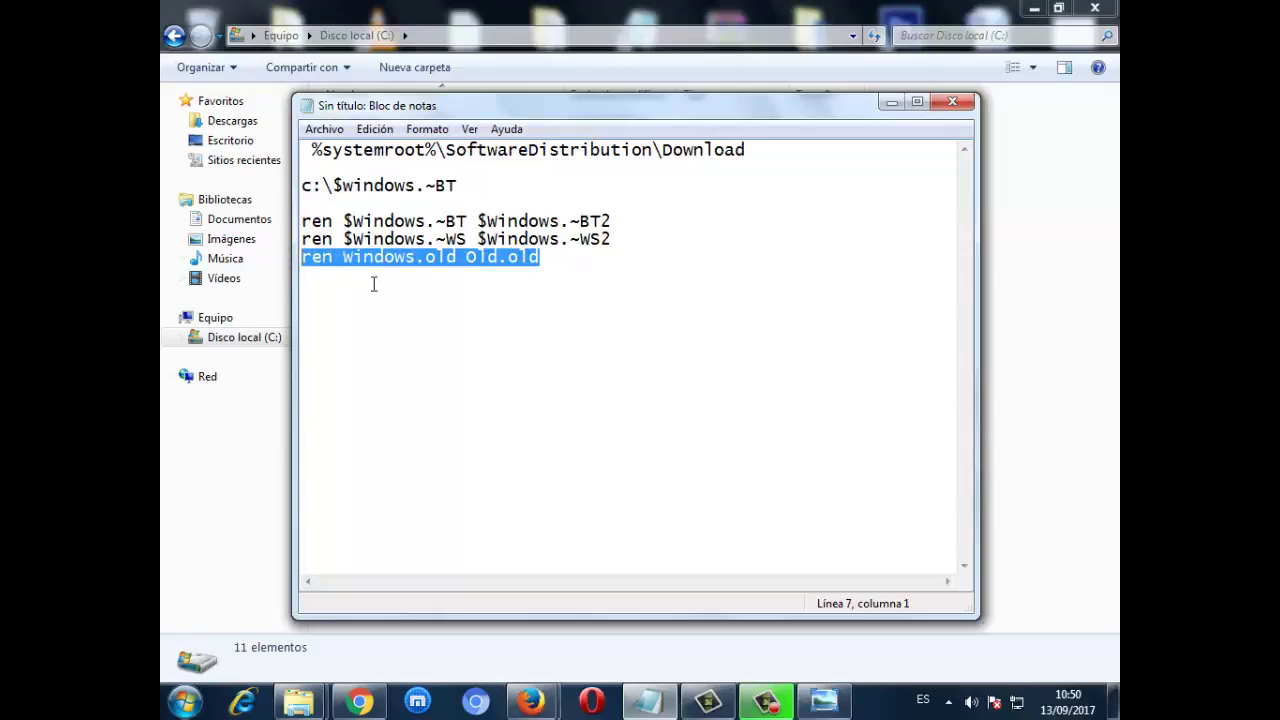
left_click(418, 241)
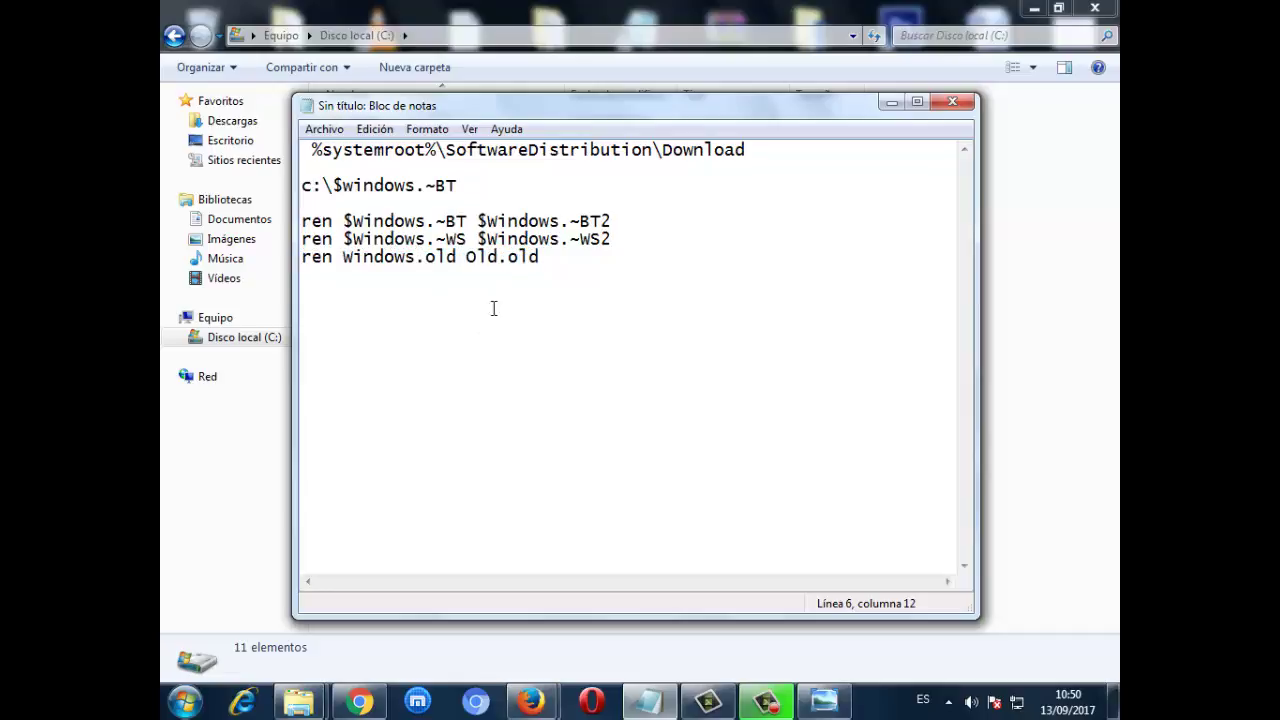